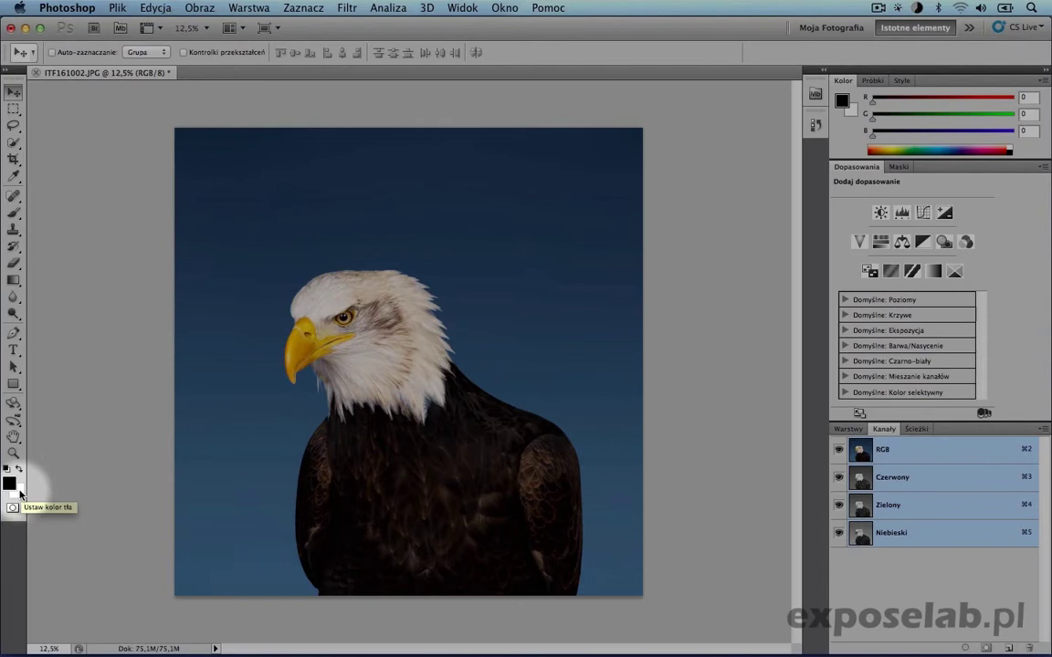
Step: Open the Color Picker from the foreground swatch, which is still black 000000
click(20, 494)
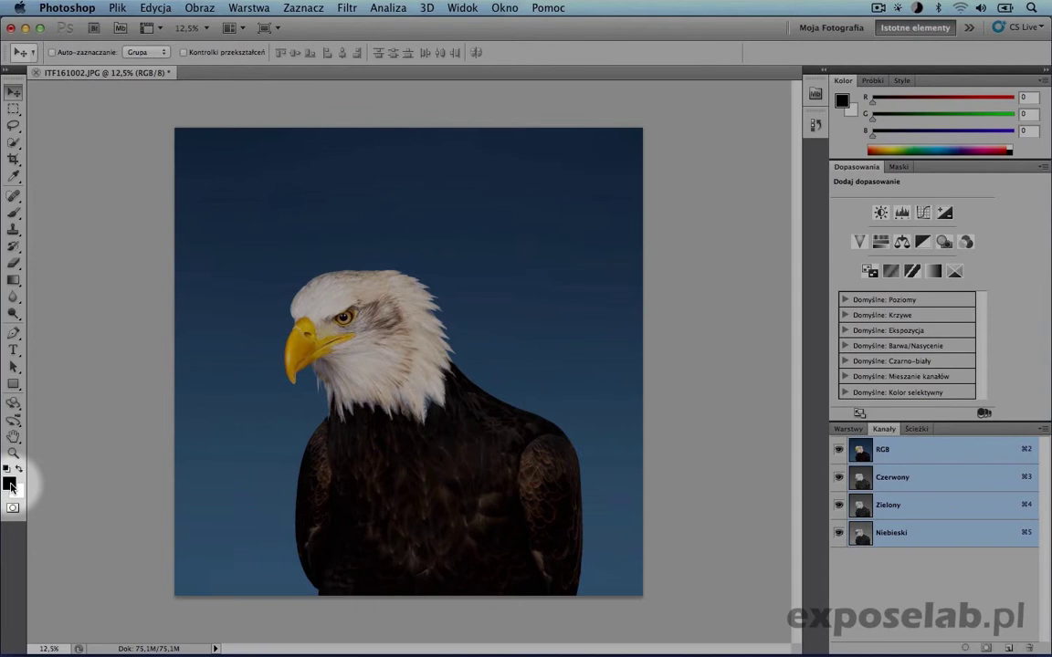
click(11, 485)
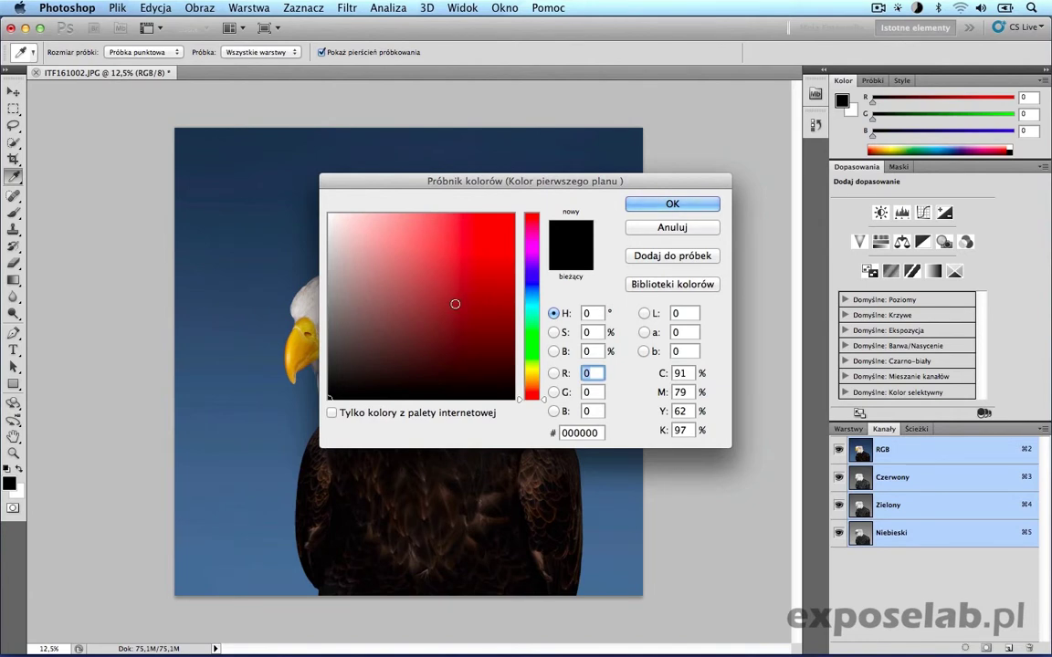
Step: Try bright, brownish and deep reds, then shift the hue to green #319e43
mouse_move(435, 312)
mouse_down()
mouse_move(449, 248)
mouse_move(407, 243)
mouse_up()
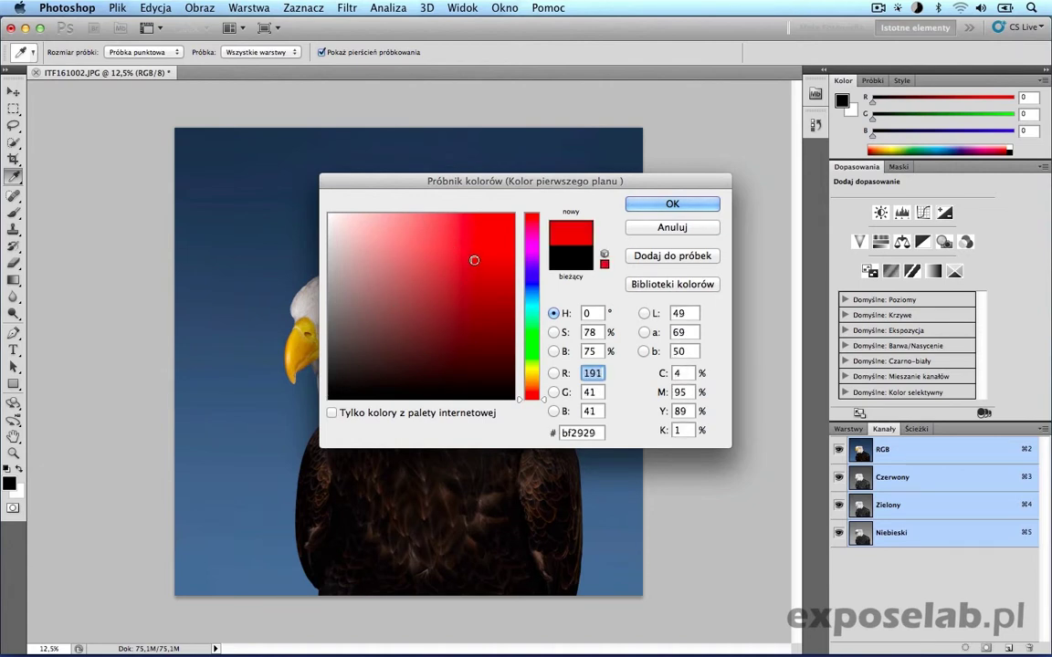
drag(427, 343, 410, 307)
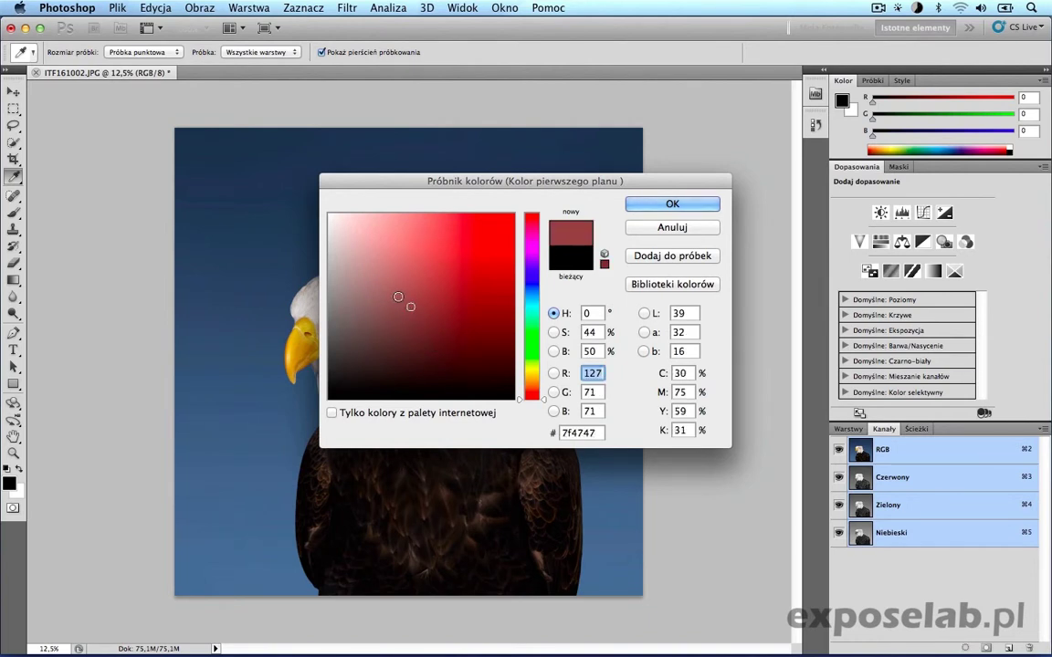
click(456, 284)
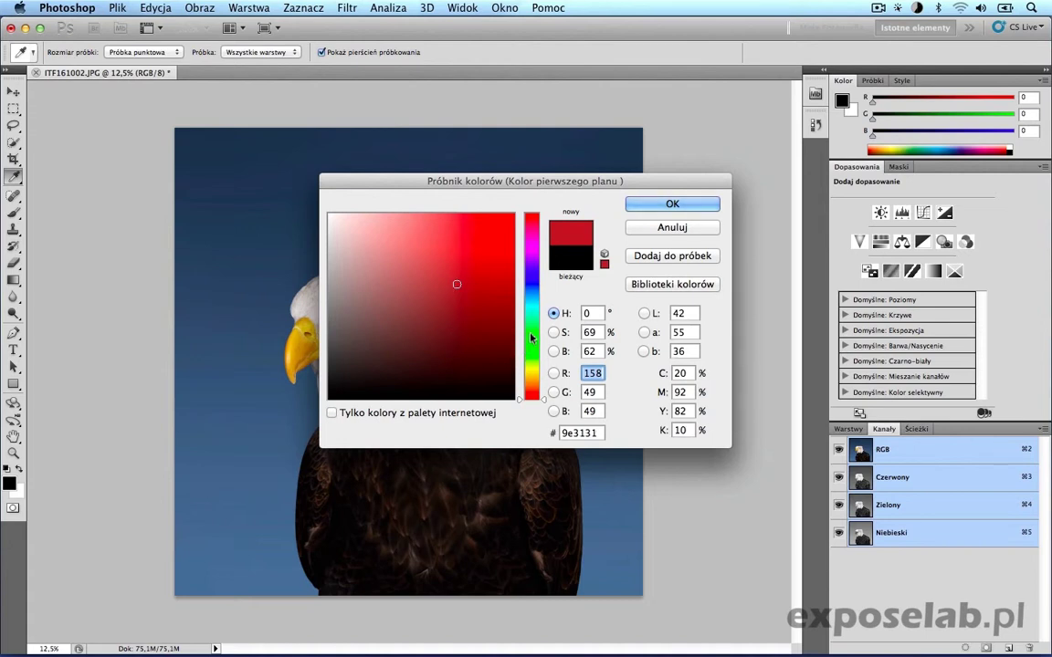
mouse_move(540, 297)
mouse_down()
mouse_move(536, 251)
mouse_move(532, 336)
mouse_up()
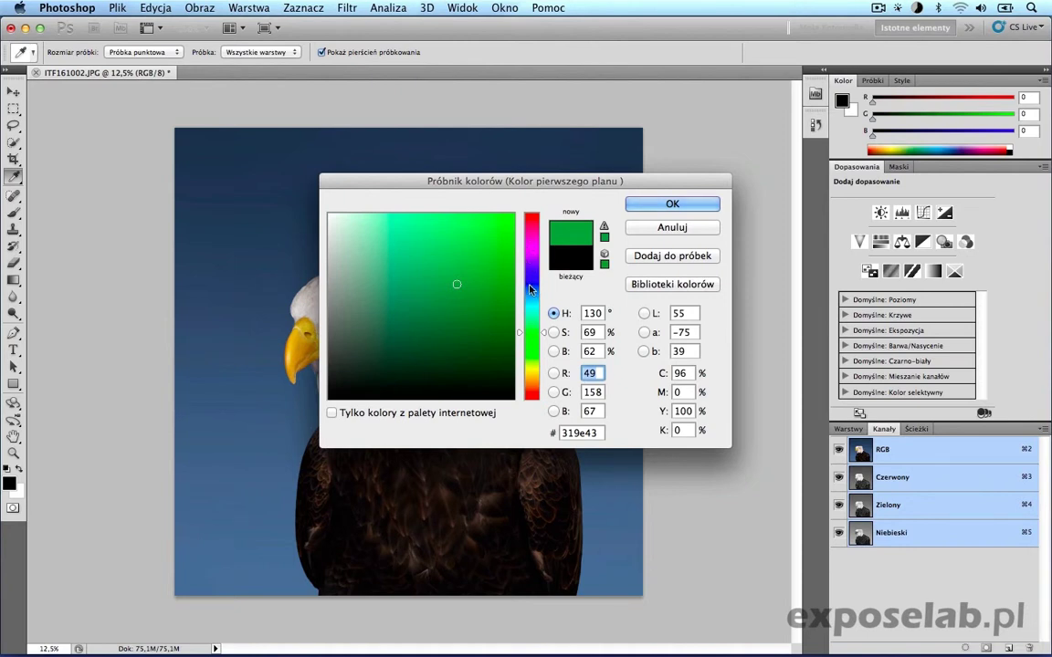
Step: Compare blue, green and purple hues, ending on greyish blue #81879d
drag(531, 301, 531, 250)
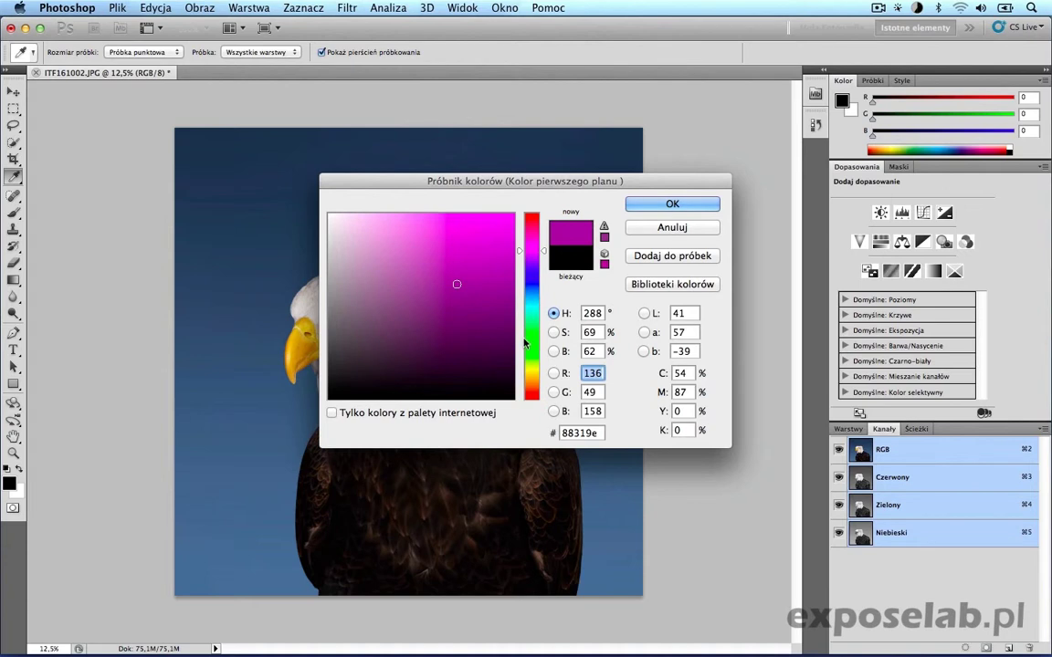
click(531, 351)
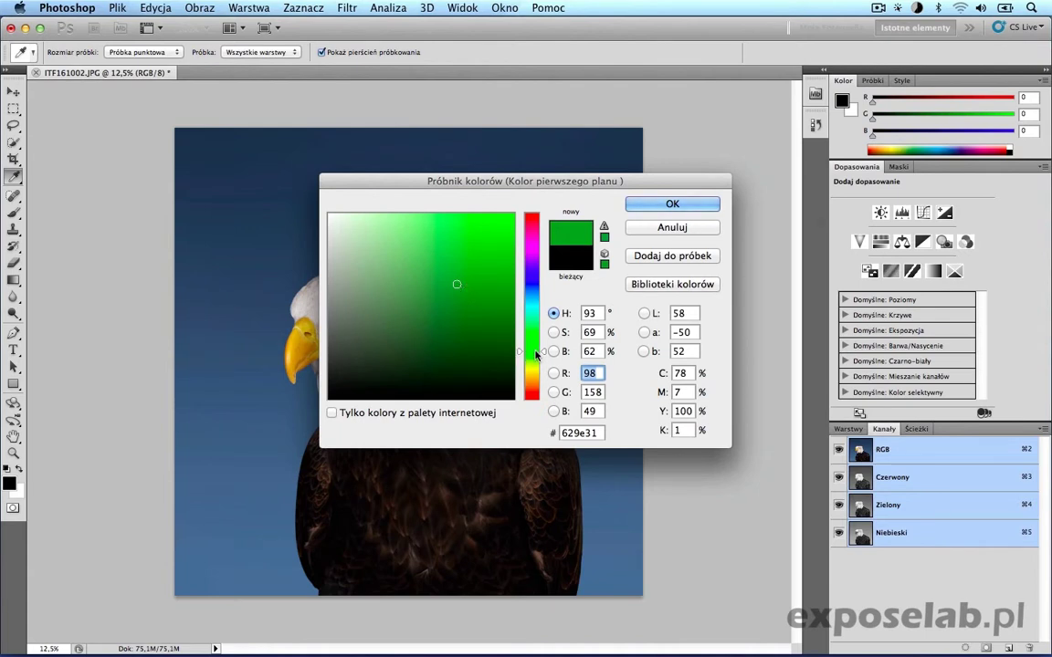
click(536, 286)
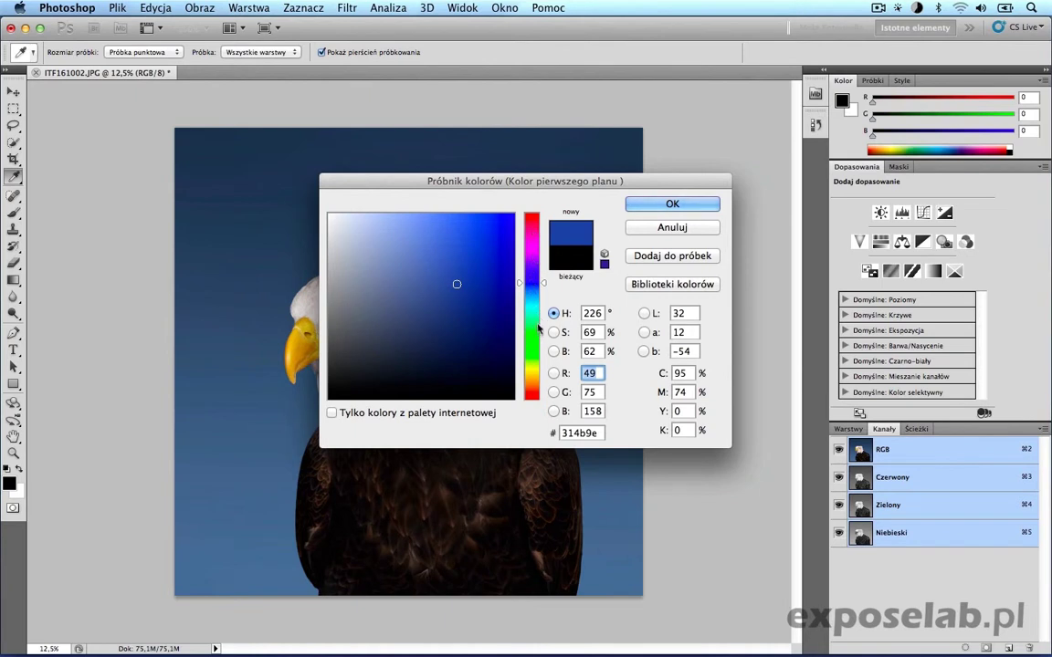
drag(545, 288, 543, 284)
click(362, 286)
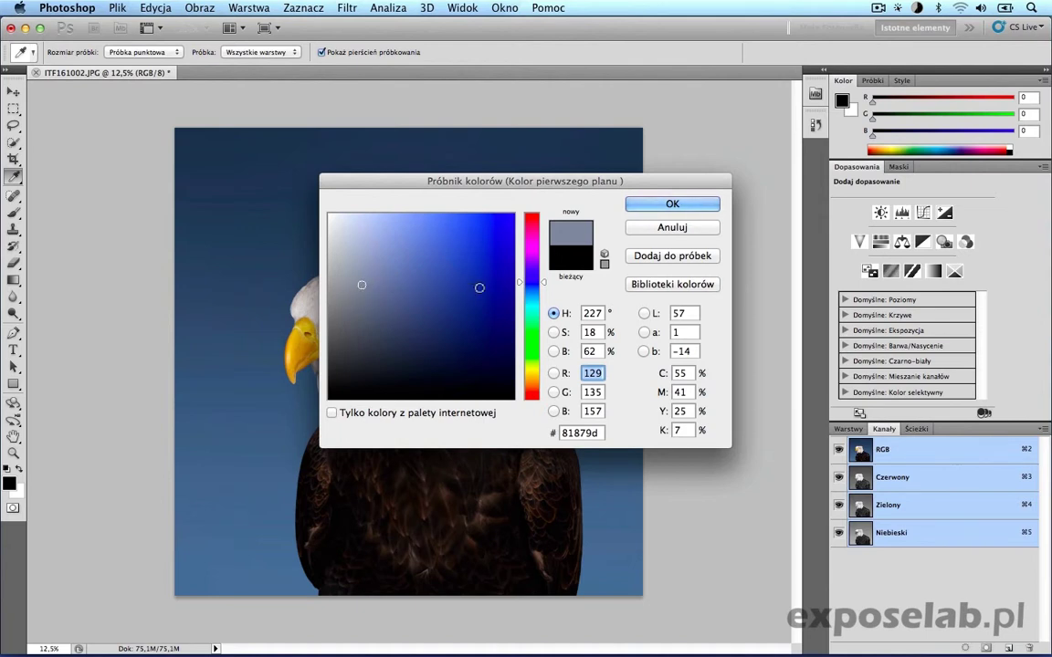
Step: Try saturated and vivid blues, ending on deep navy #0a1747
click(480, 288)
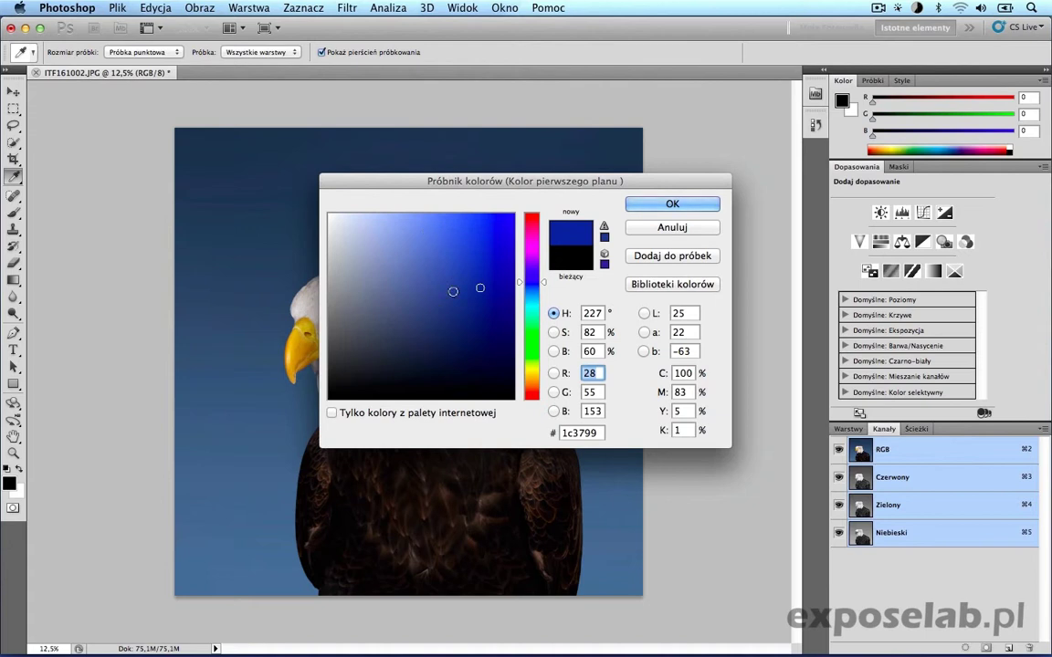
click(480, 224)
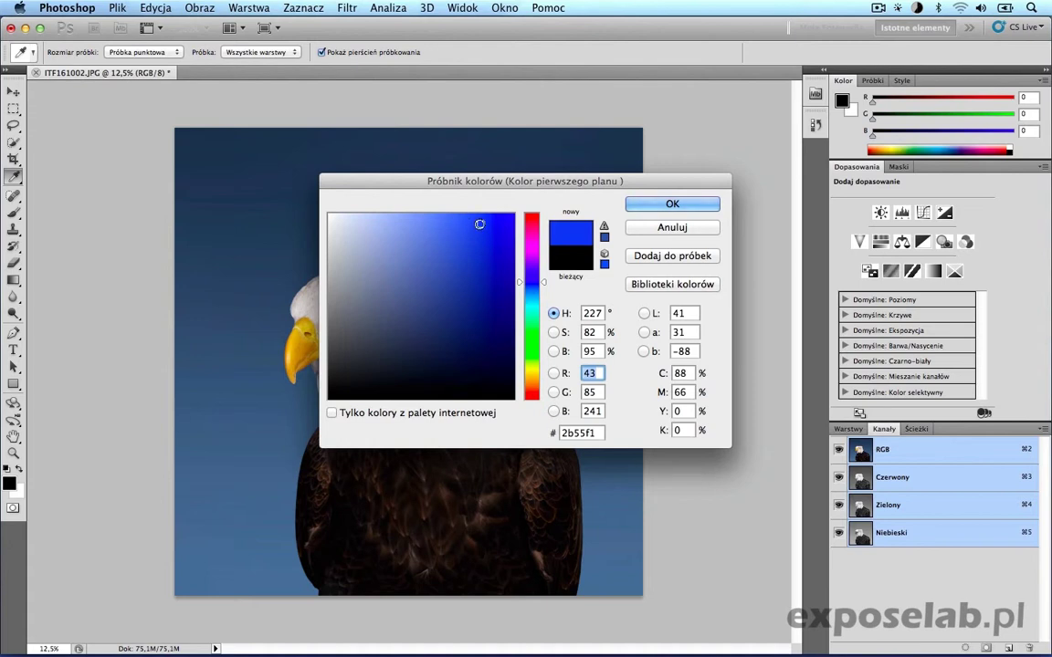
click(487, 348)
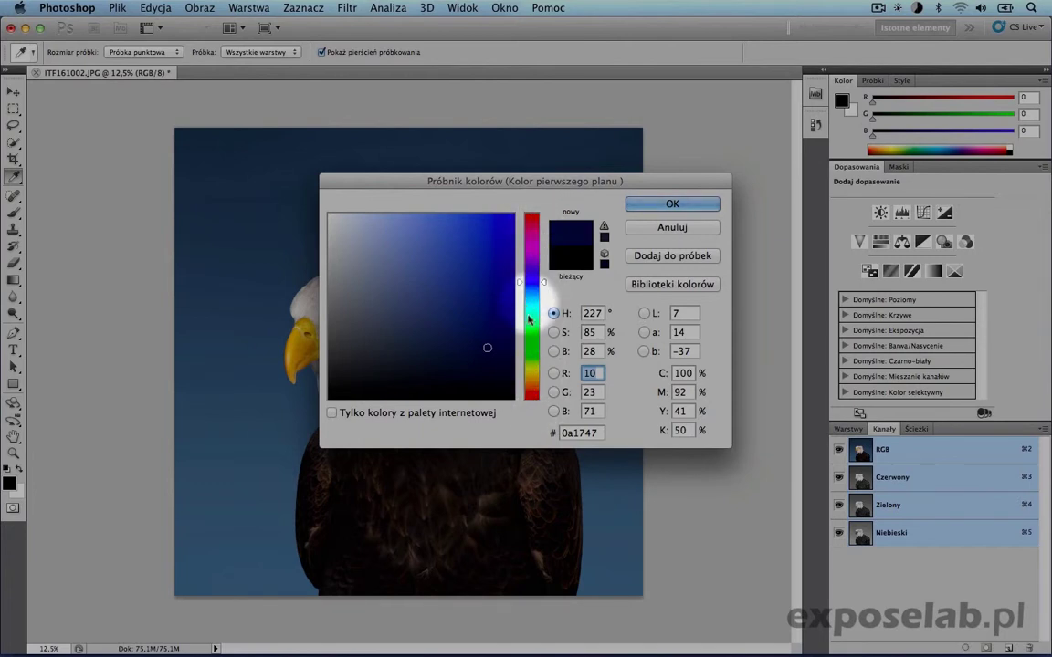
Step: Enter a new hue value, then set saturation to 100 and then 0 for grey
double_click(591, 313)
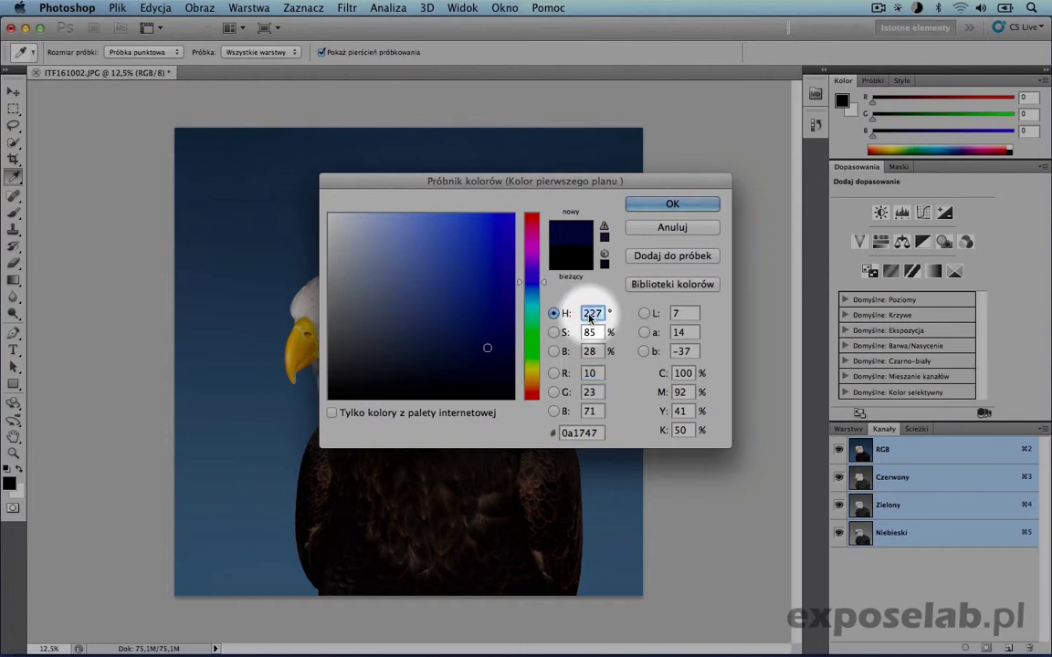
text(0)
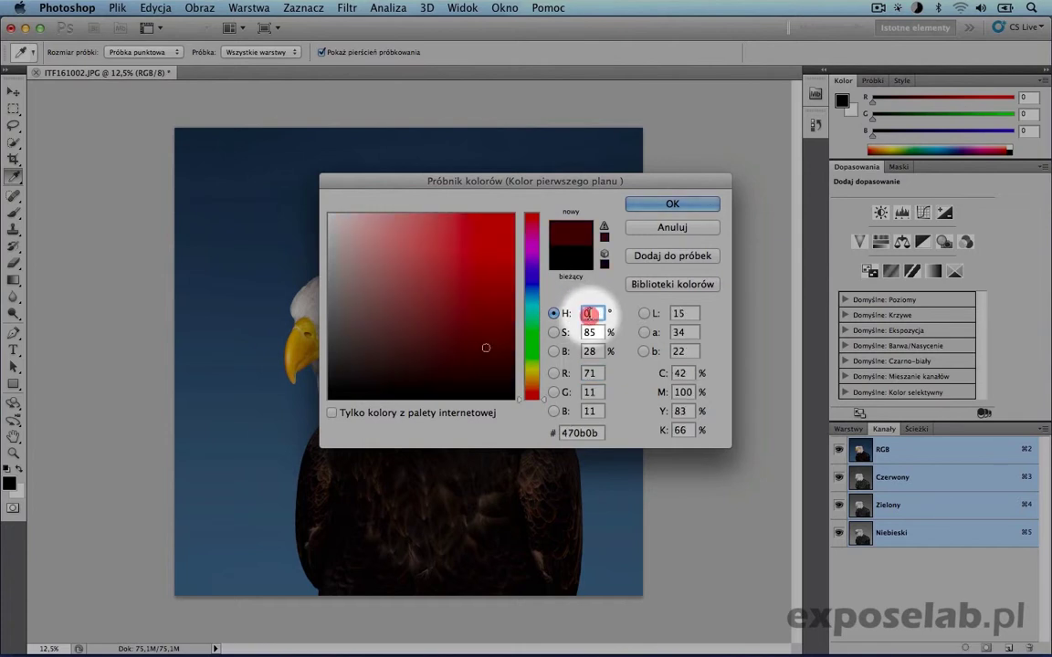
text(360)
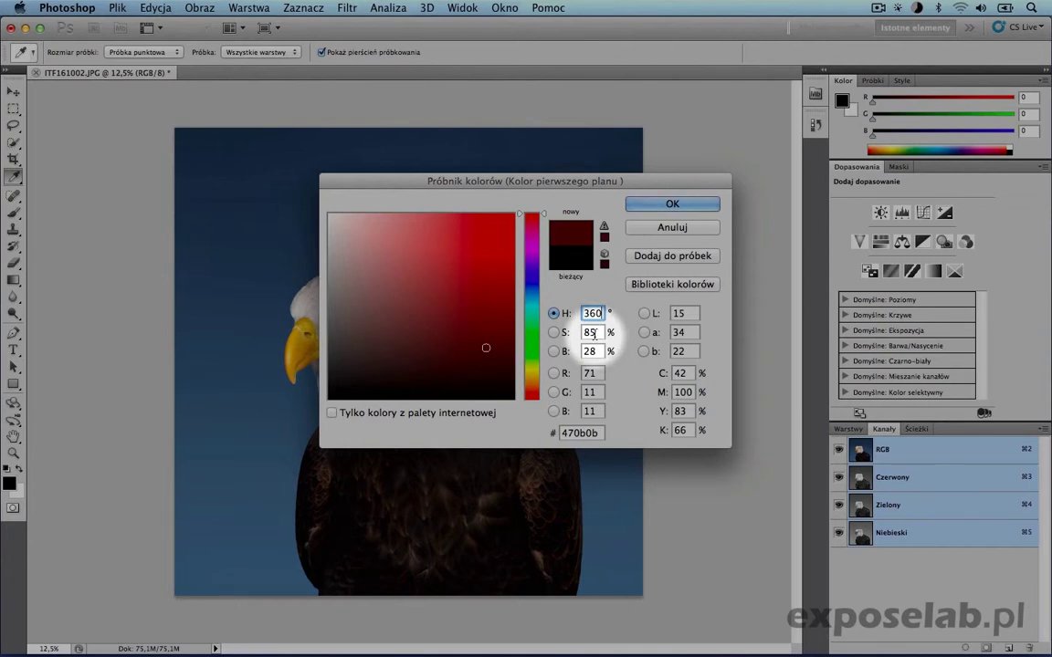
double_click(590, 333)
text(100)
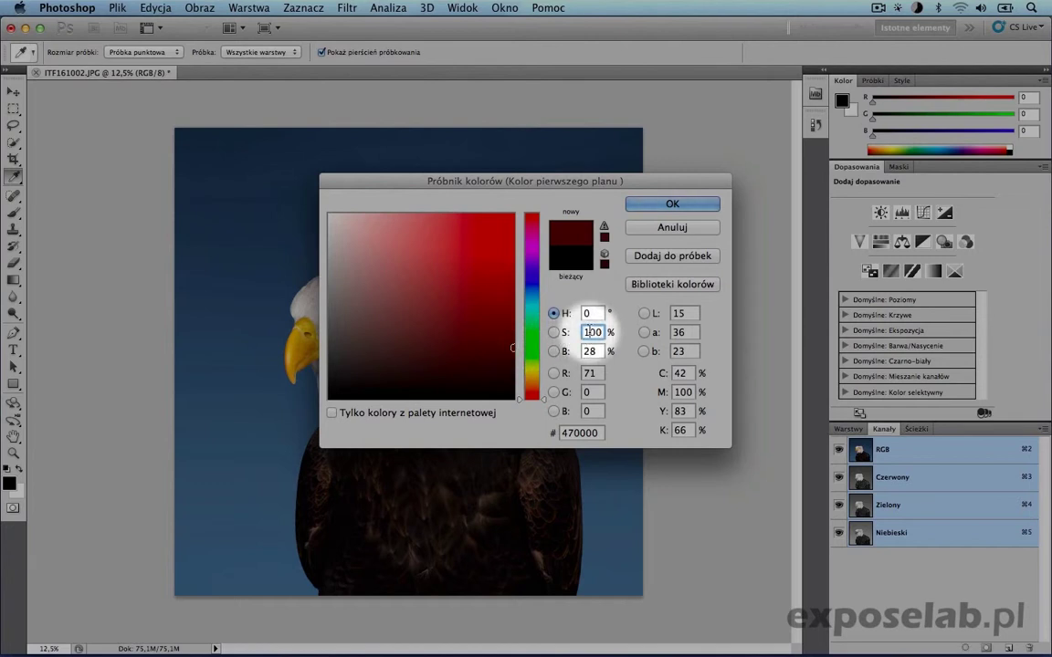
text(0)
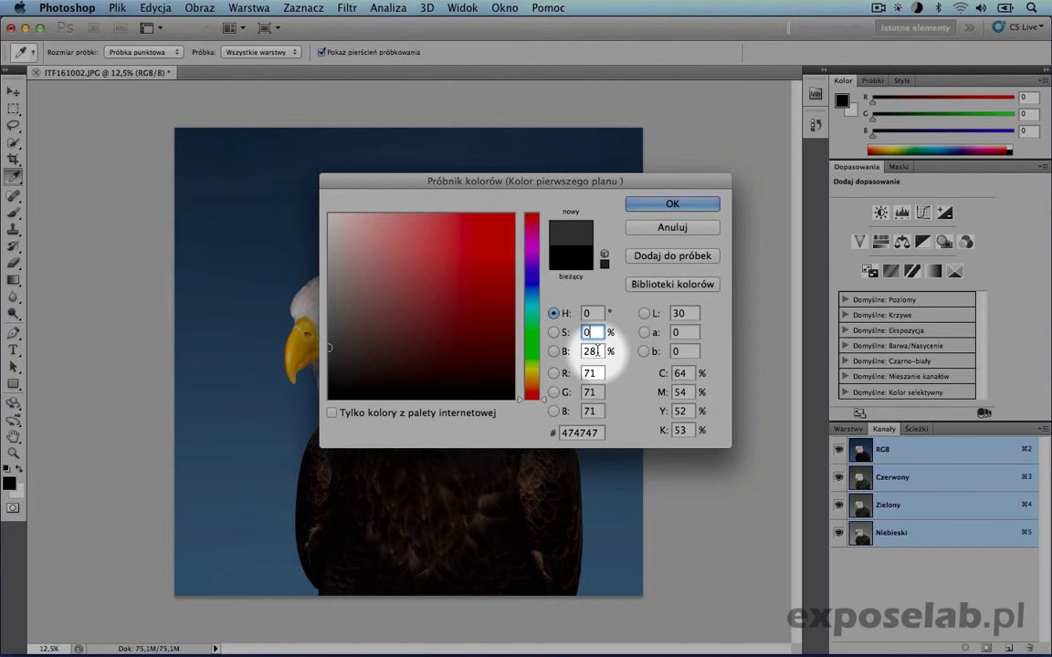
Step: Set brightness to 100 for white, then 0 for pure black 000000
drag(598, 351, 581, 351)
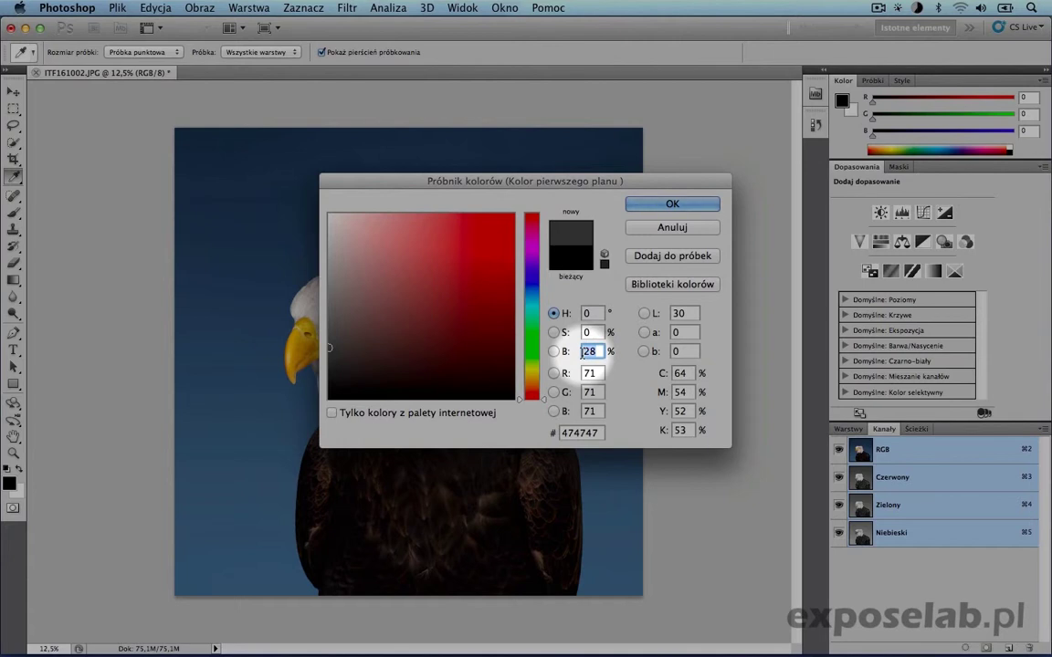
text(100)
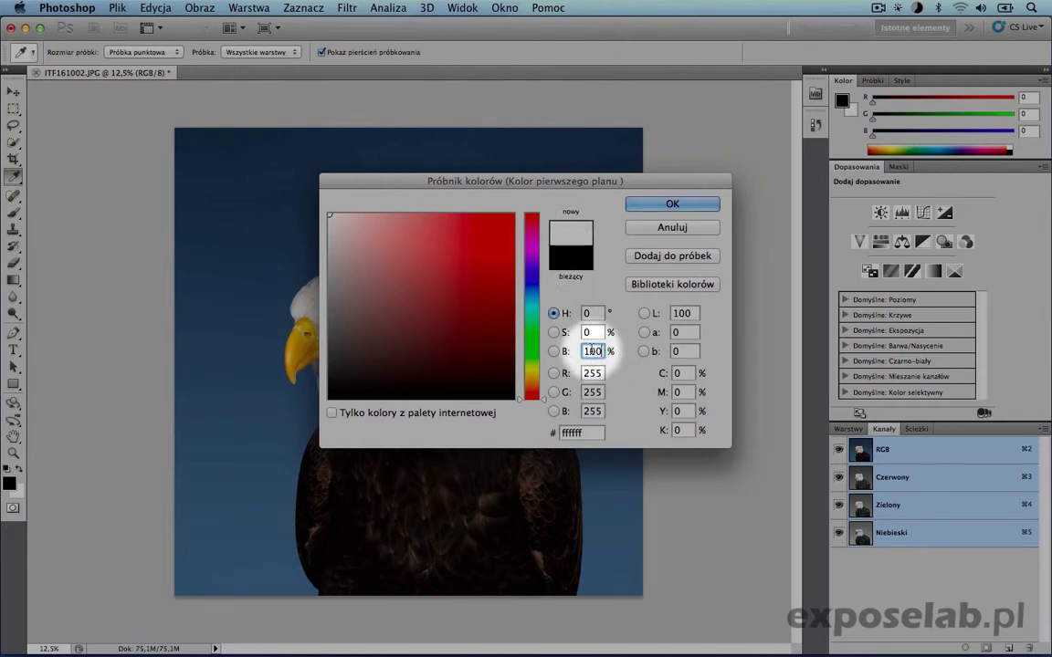
text(0)
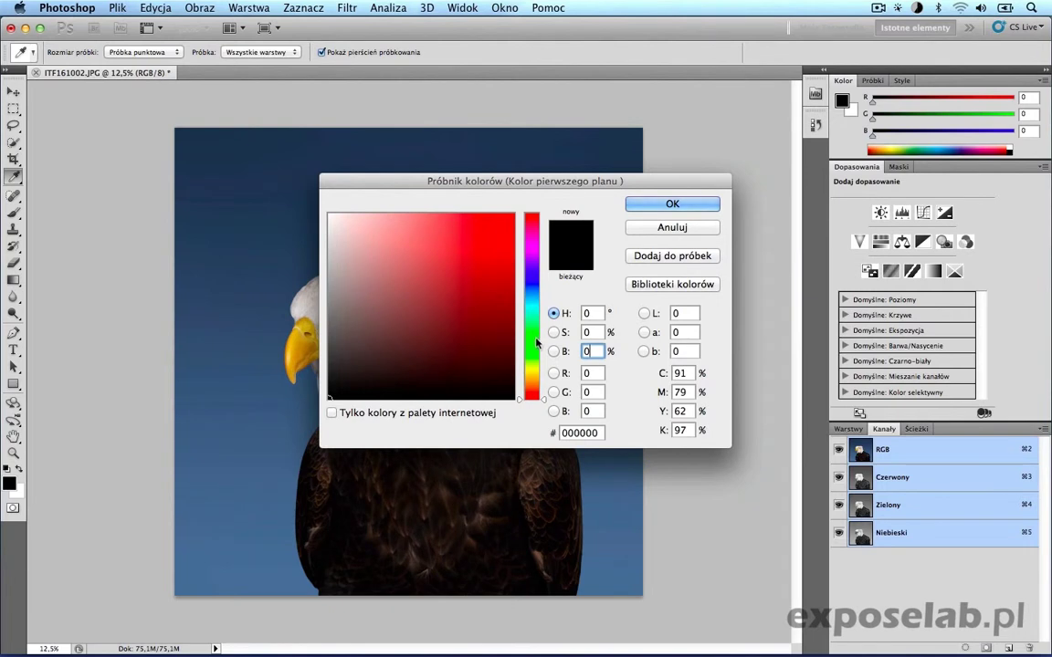
Step: Move the hue to green and adjust saturation and brightness to reach 25b250
click(532, 339)
click(473, 284)
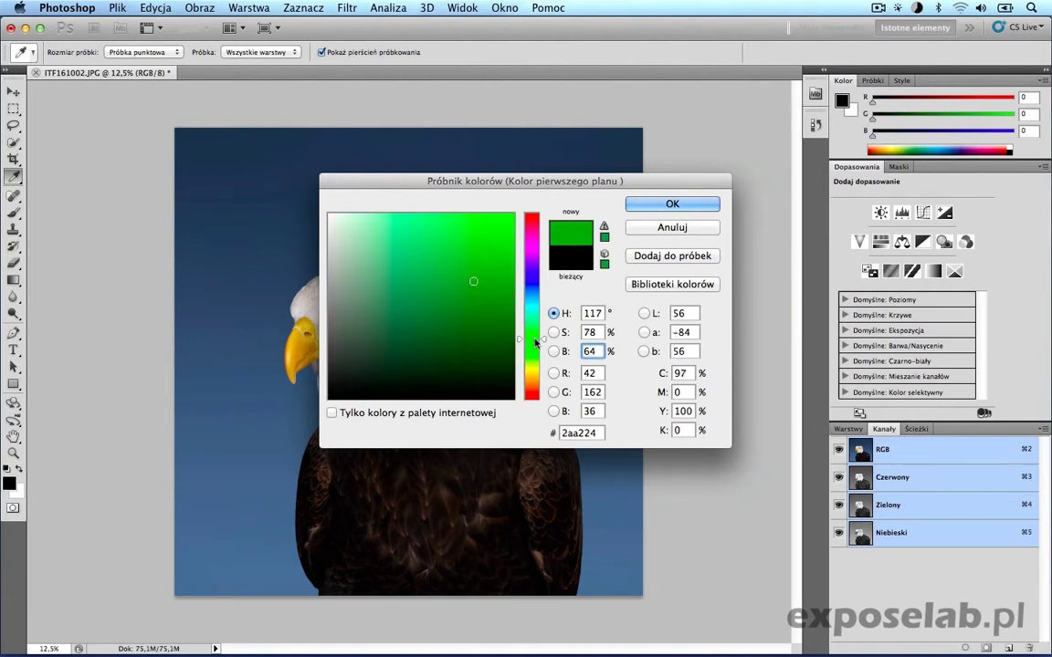
click(538, 326)
mouse_move(545, 325)
mouse_down()
mouse_move(545, 293)
mouse_move(545, 318)
mouse_up()
mouse_move(414, 318)
mouse_down()
mouse_move(396, 333)
mouse_move(376, 259)
mouse_move(429, 242)
mouse_move(464, 310)
mouse_move(474, 270)
mouse_up()
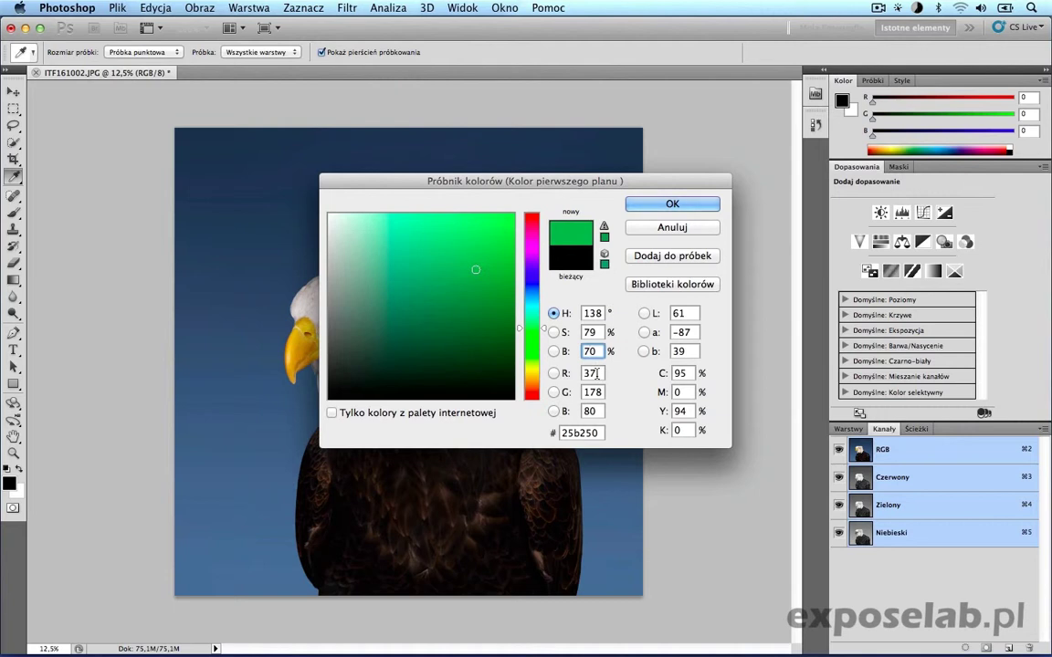
Step: Enter RGB values 40, 120, 60 for the darker green 28783c
click(594, 374)
text(40)
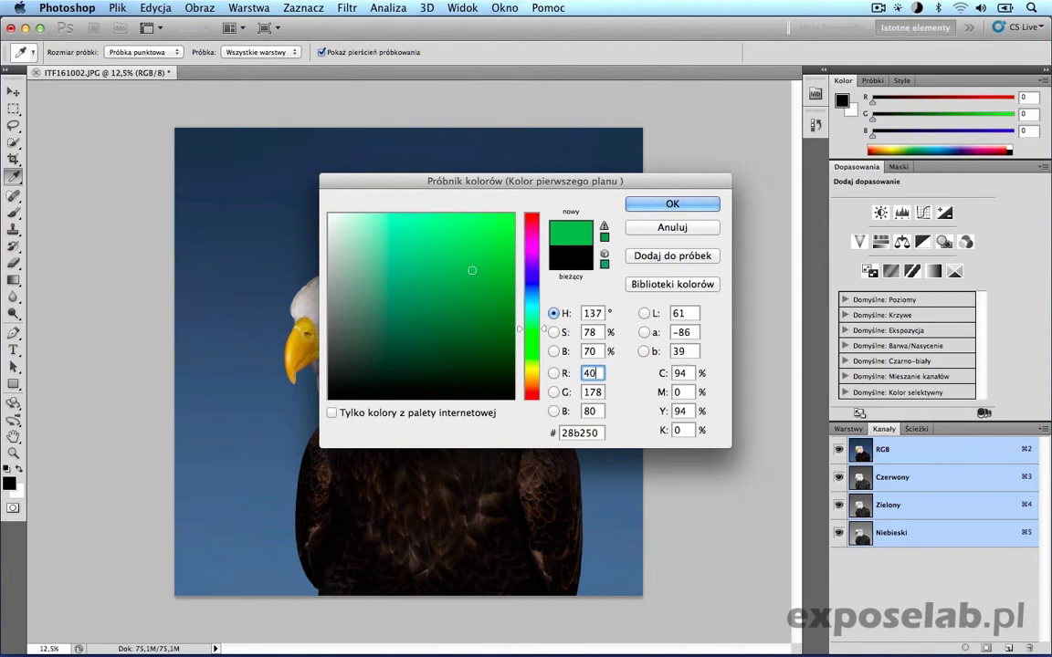
key(Tab)
text(120)
click(600, 412)
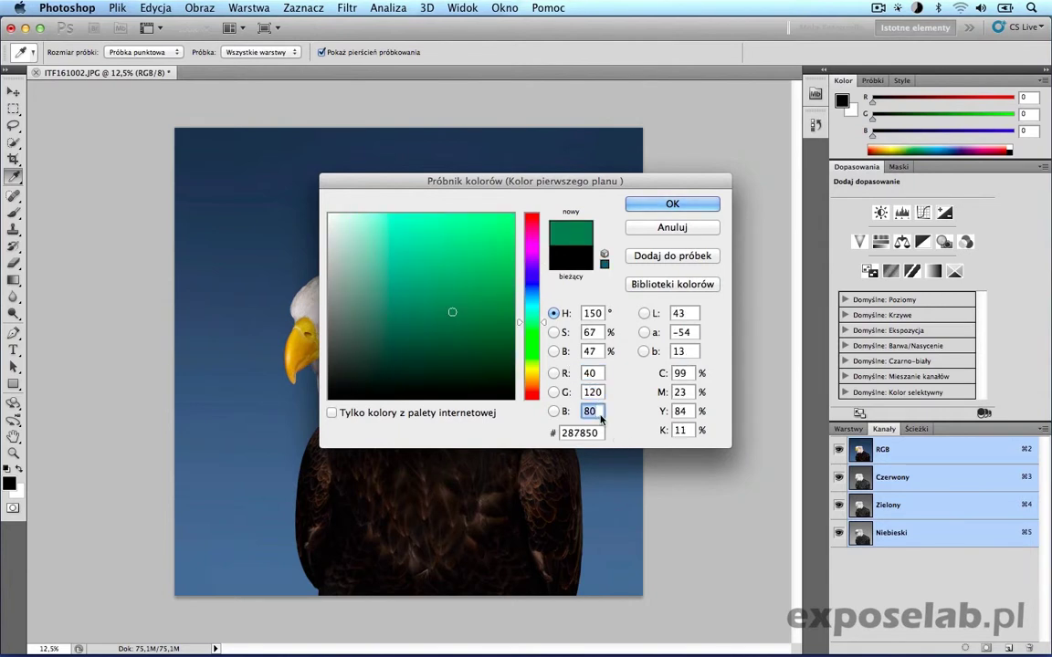
text(60)
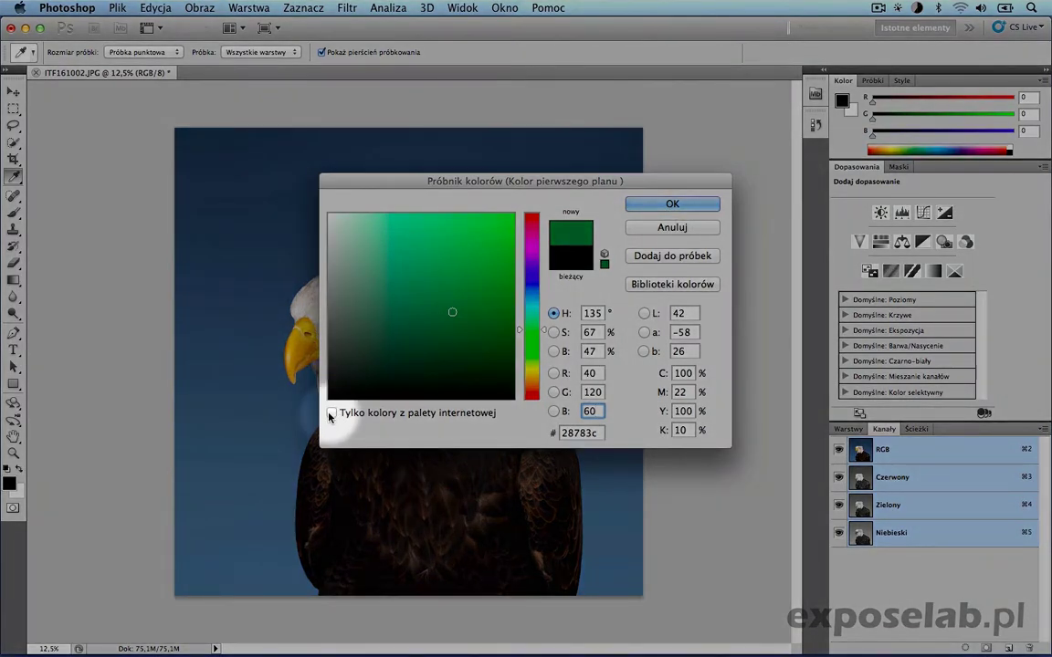
Step: With Only Web Colors on, try web-safe greens 669966, 00cc00 and 009900, then turn it off
click(332, 413)
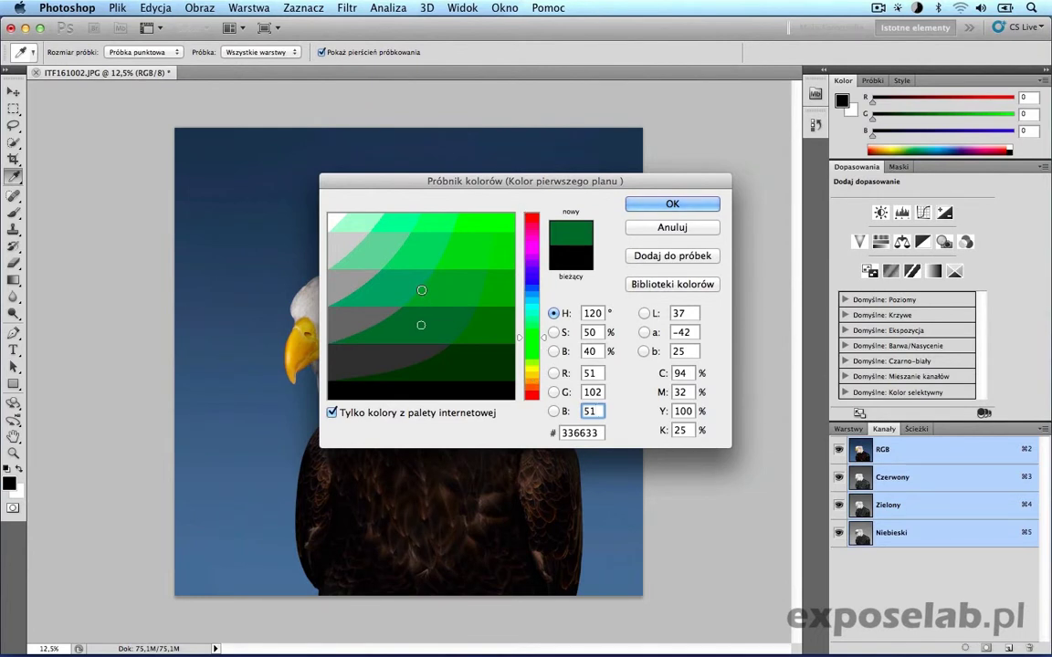
click(415, 251)
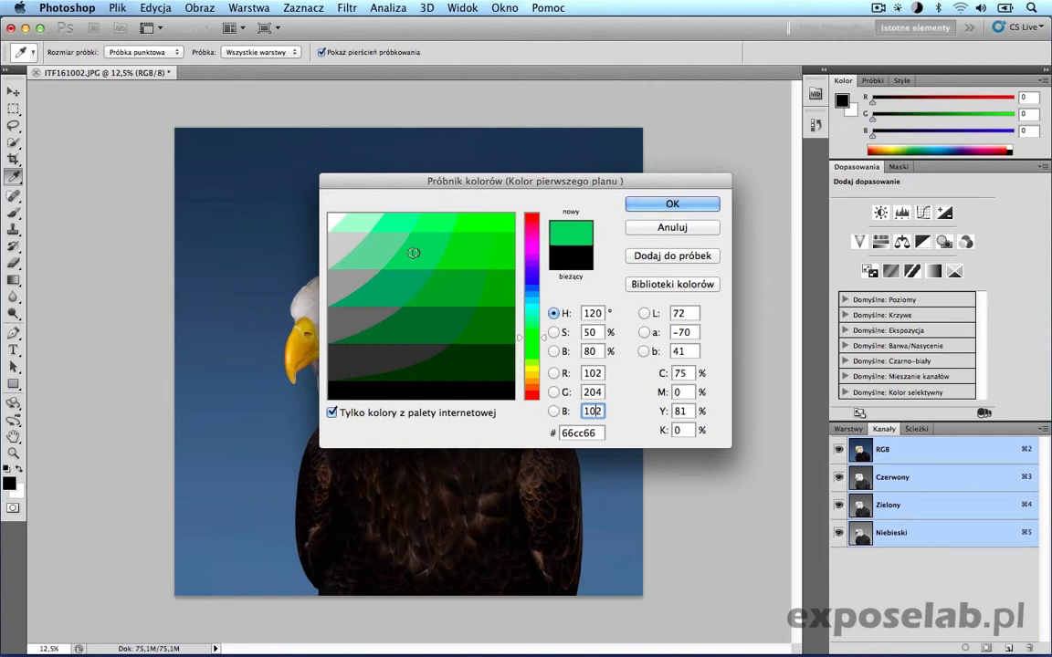
click(385, 245)
click(348, 277)
click(391, 284)
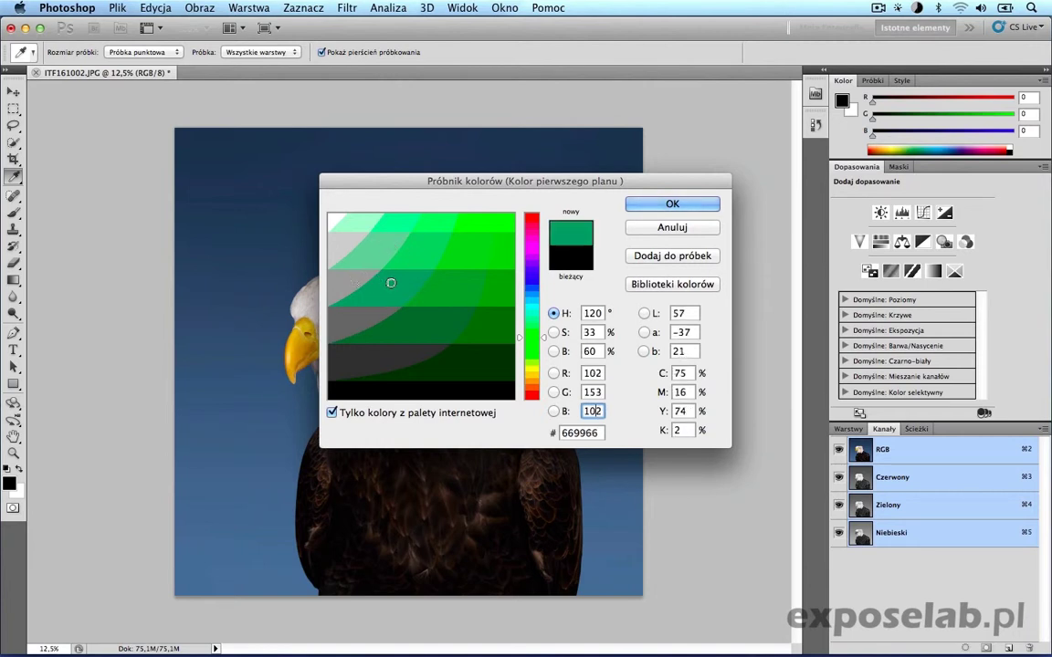
click(466, 283)
click(501, 292)
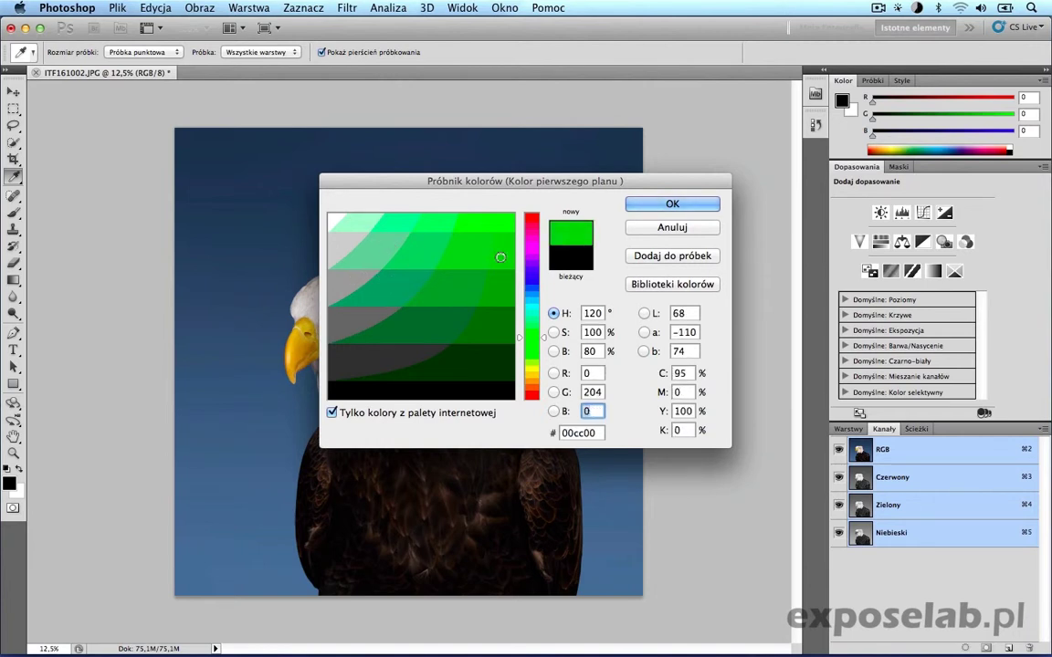
click(502, 292)
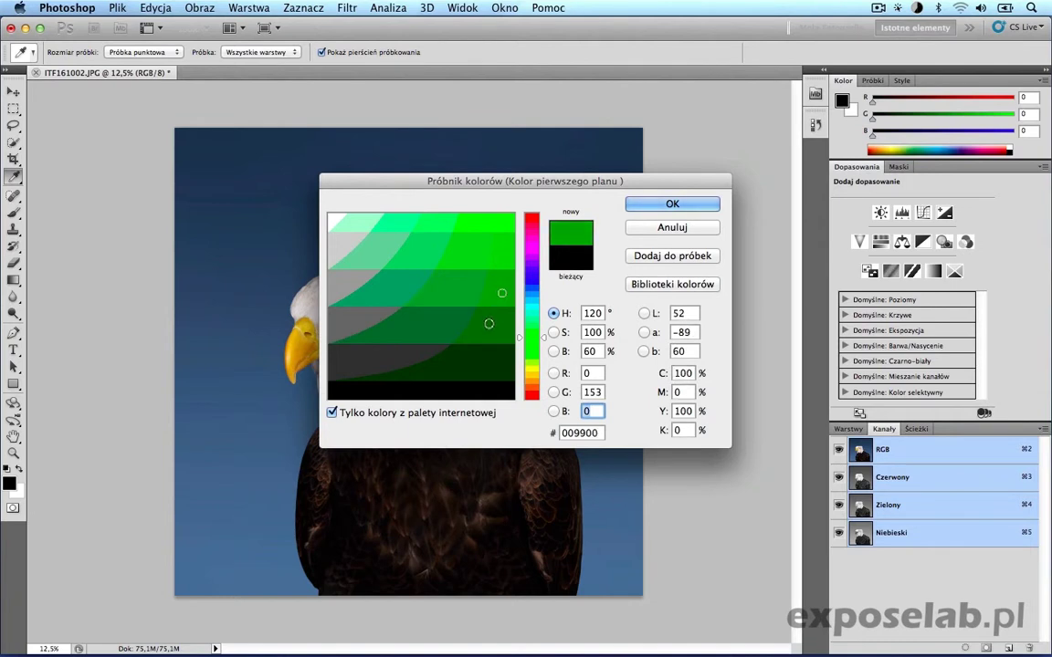
click(332, 412)
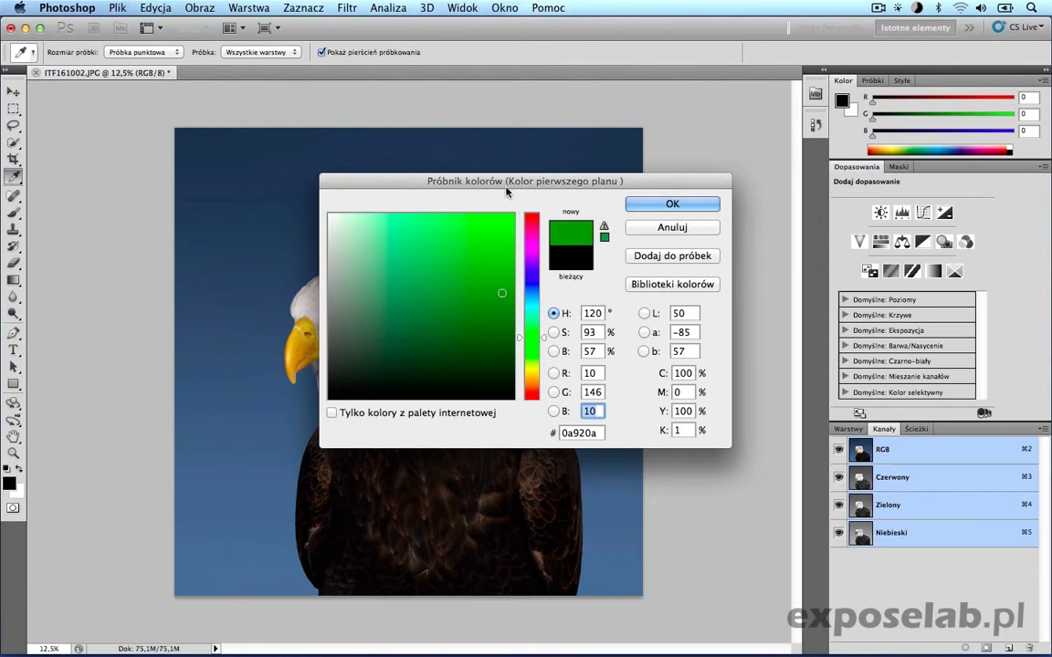
Step: Pick a mid-dark green in the colour field, giving RGB 21, 153, 21 (159915)
click(488, 287)
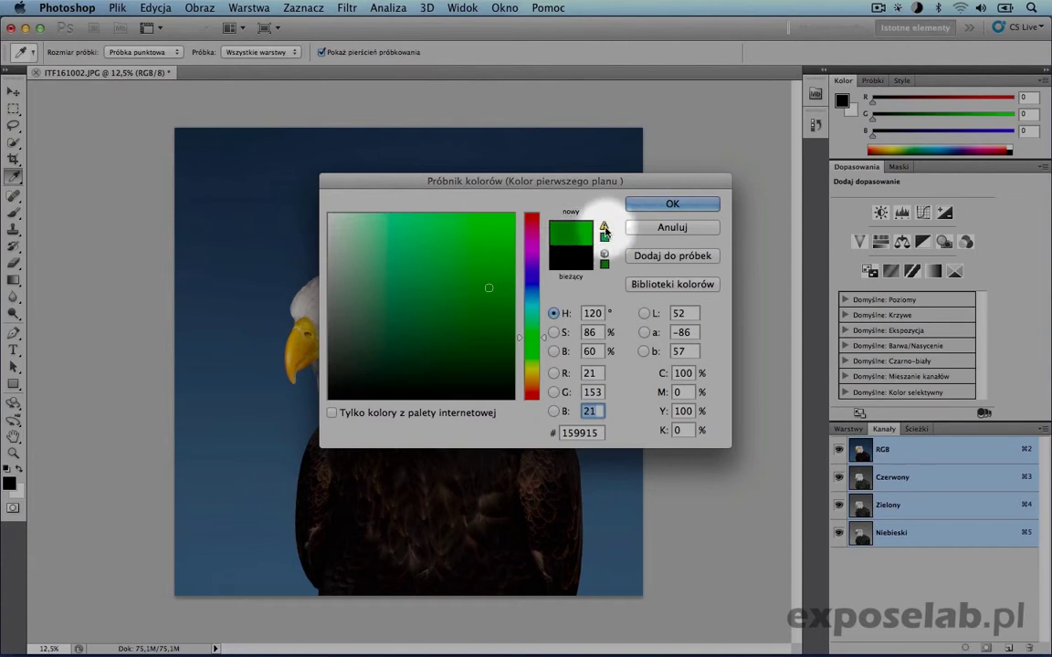
Step: Use the print-gamut and web-safe warnings and a brighter pick, ending on green 339933
click(604, 232)
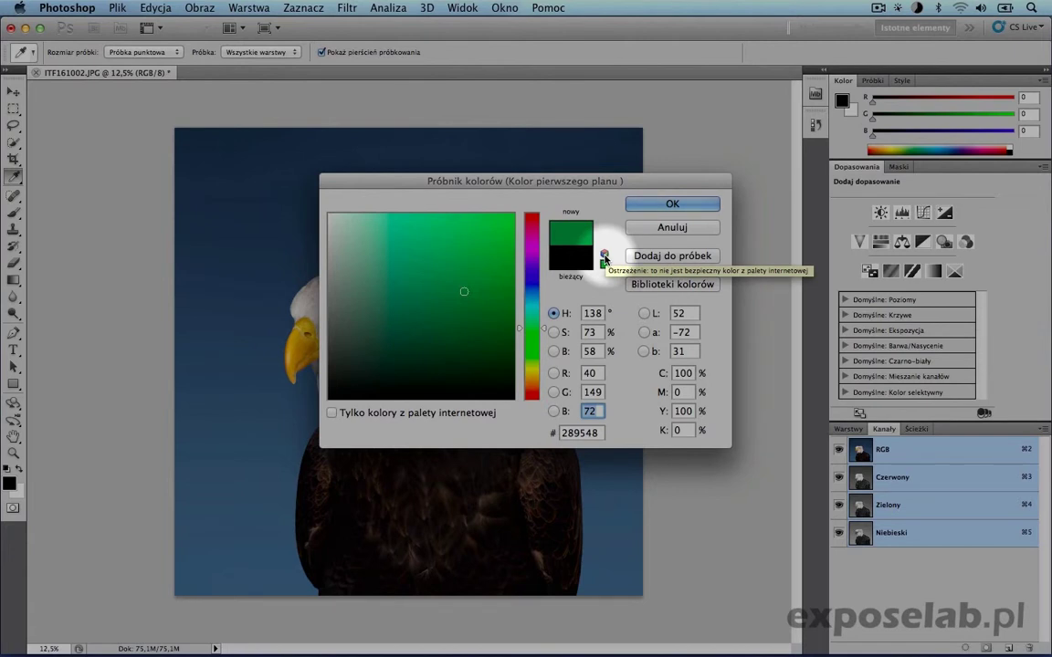
click(604, 259)
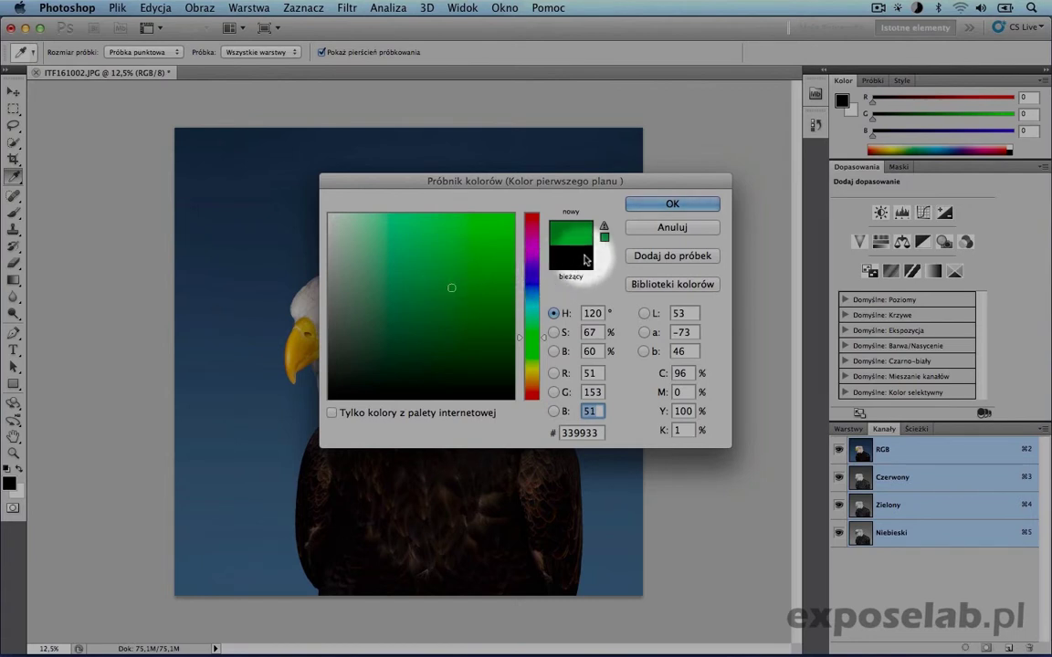
click(467, 266)
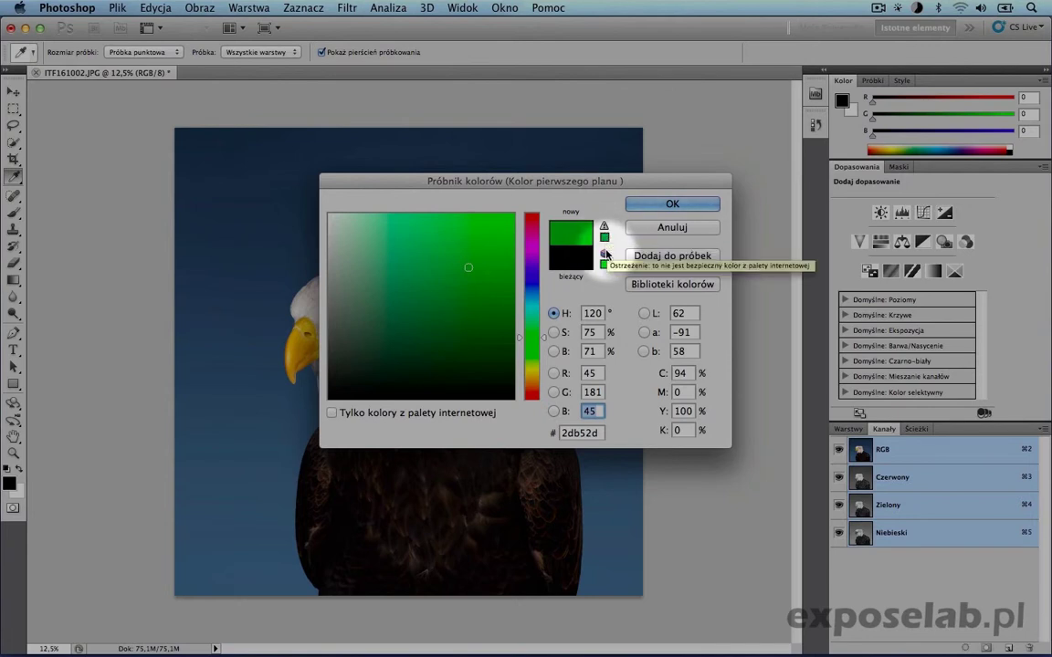
click(604, 236)
Step: Snap the green to web-safe, then correct it to the printable shade 369747
click(604, 262)
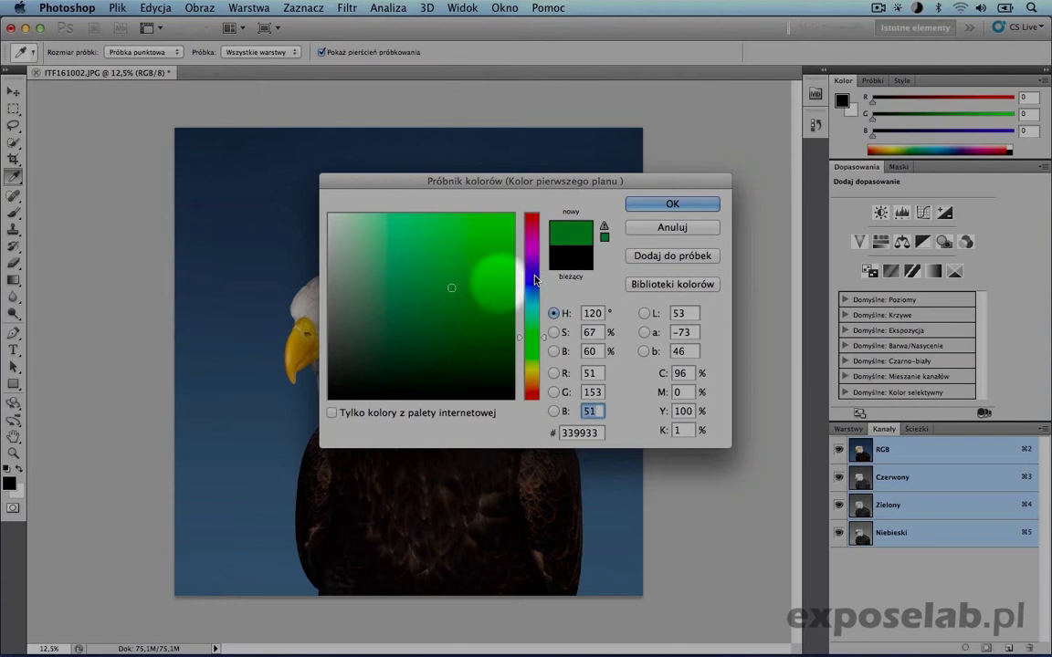
click(604, 231)
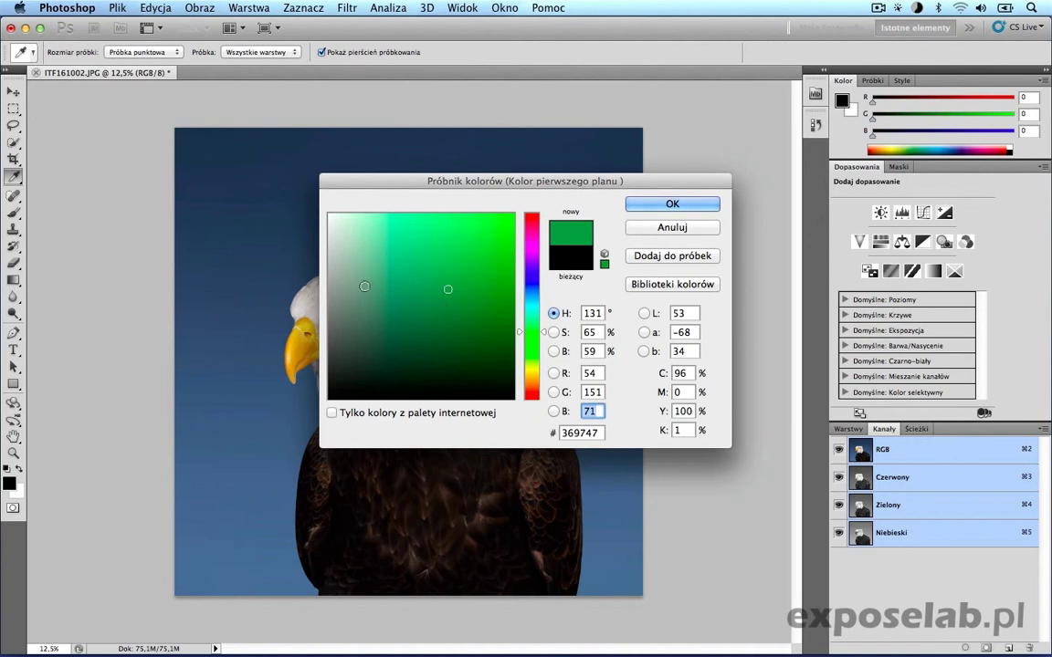
Step: Confirm green 369747 as foreground and set a light pinkish red as the background colour
click(667, 204)
key(v)
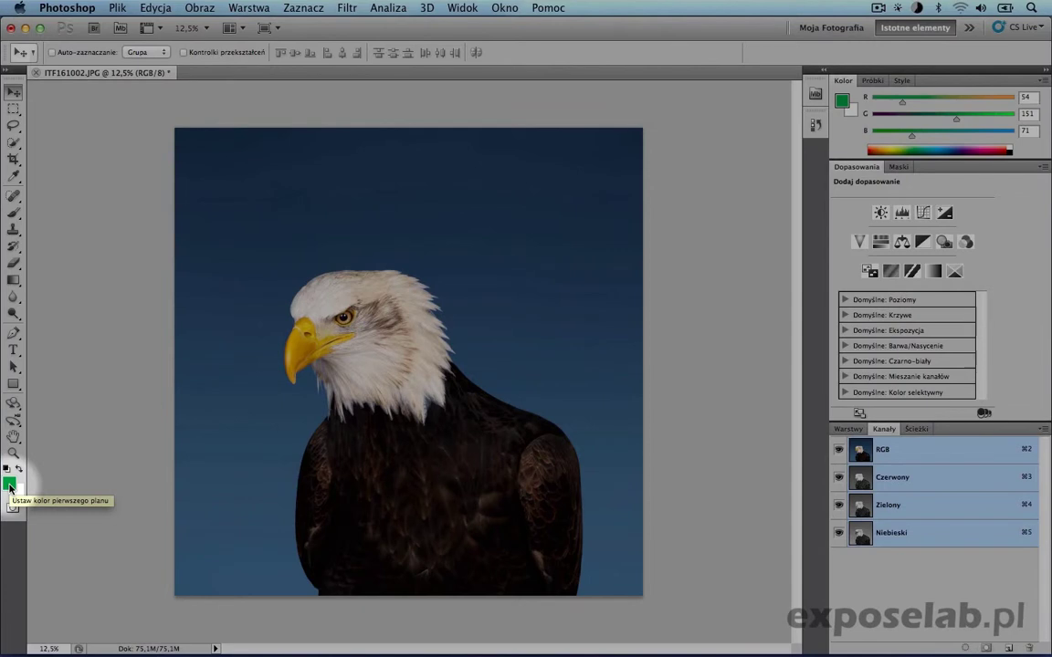
click(18, 496)
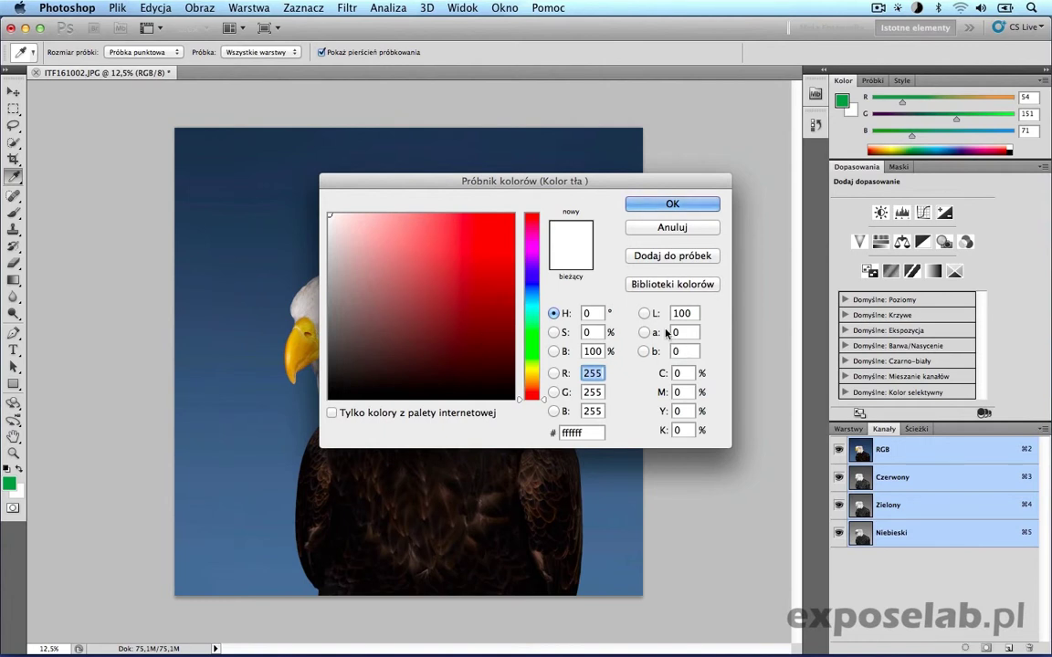
click(417, 248)
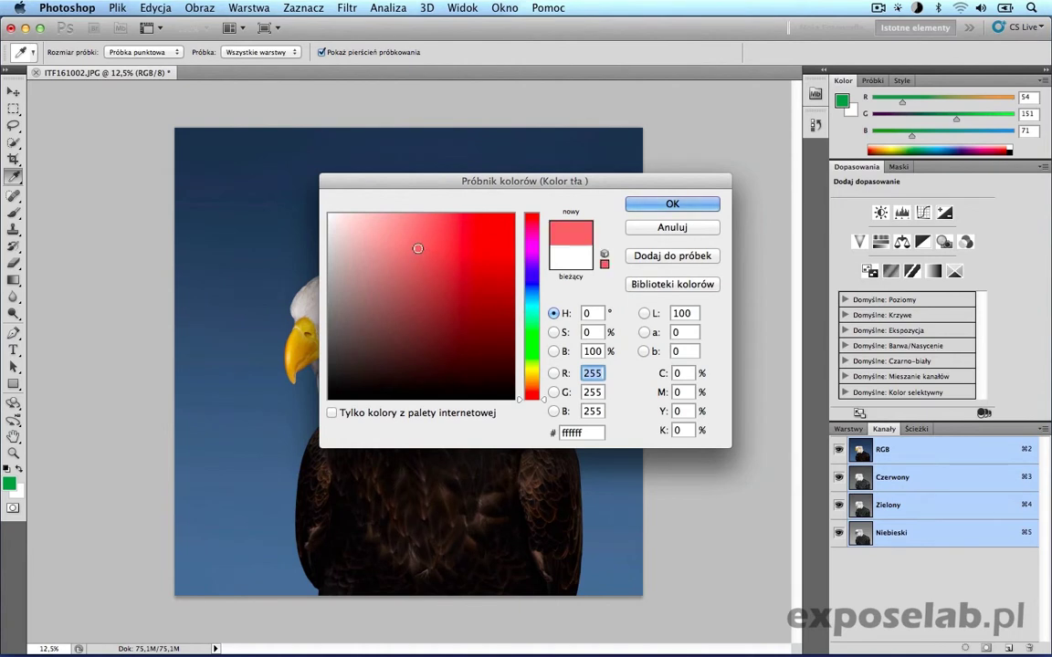
click(671, 204)
key(v)
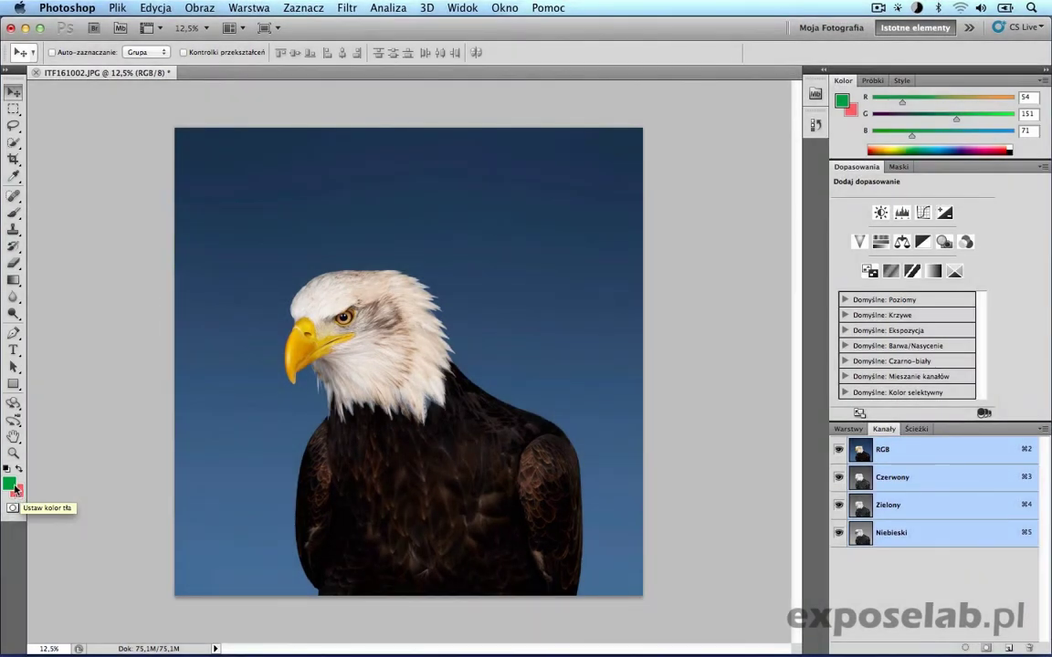
Step: Save the green 369747 foreground as a swatch named 'Mój zielona'
click(10, 484)
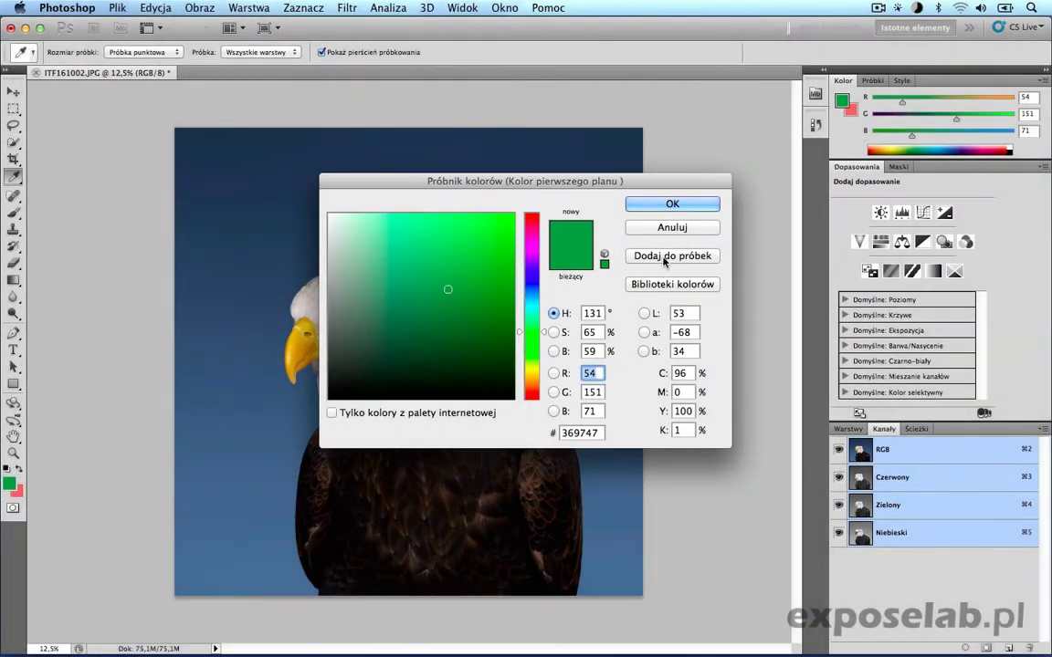
click(665, 257)
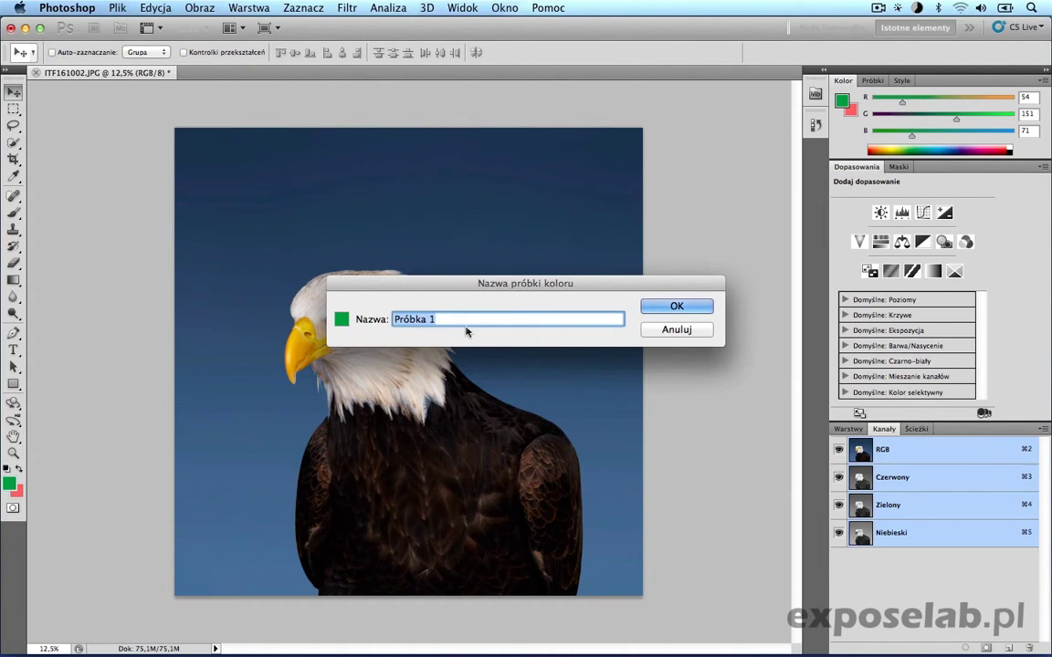
text(Mój zielona)
click(671, 306)
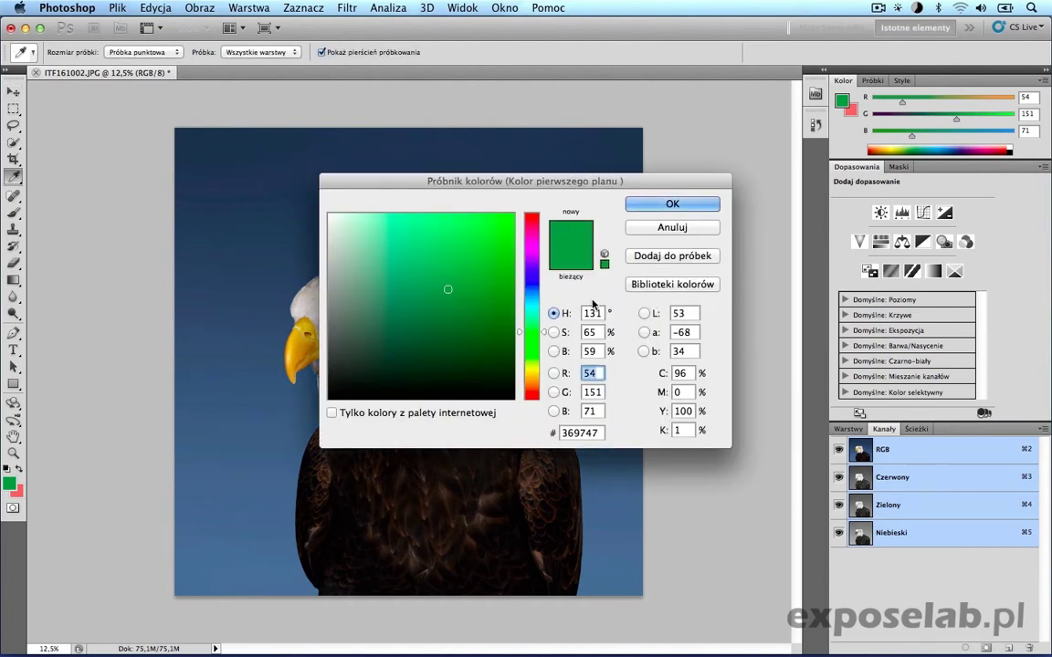
click(671, 204)
key(v)
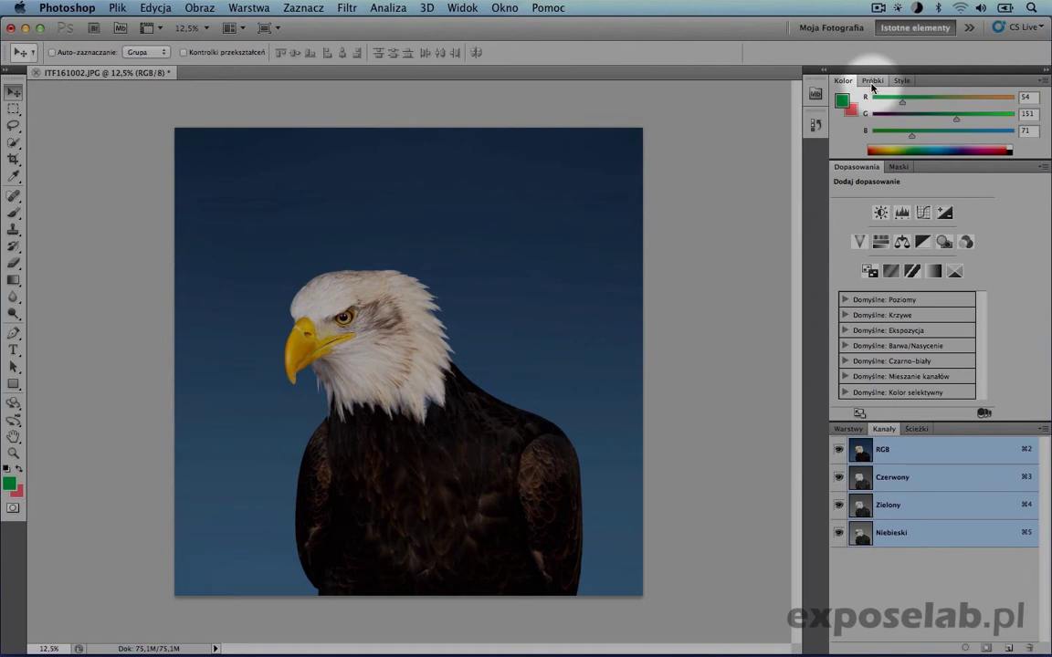
Step: Show the Swatches panel and pick light blue, then darker blue, as the foreground
click(873, 81)
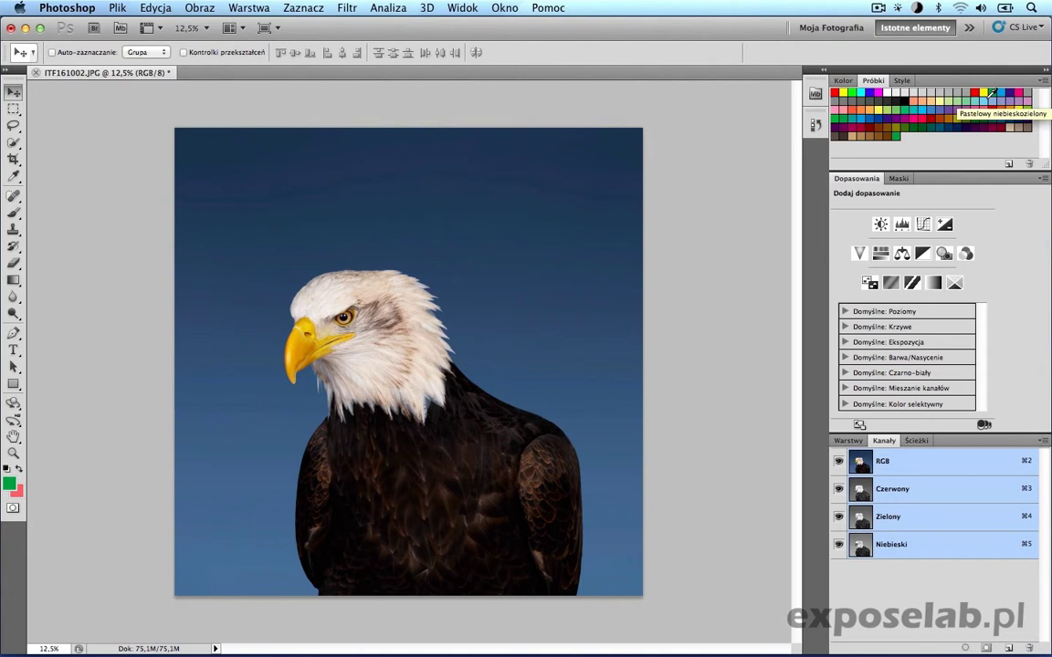
click(944, 104)
click(946, 104)
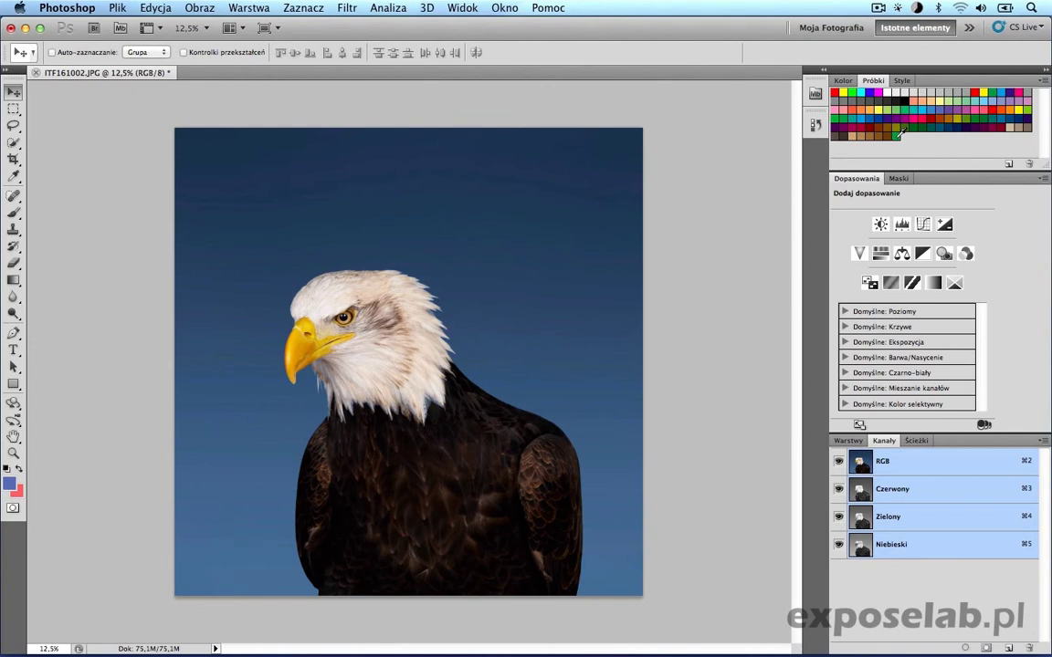
Step: Pick the saved 'Mój zielona' swatch to make the foreground green again
click(897, 134)
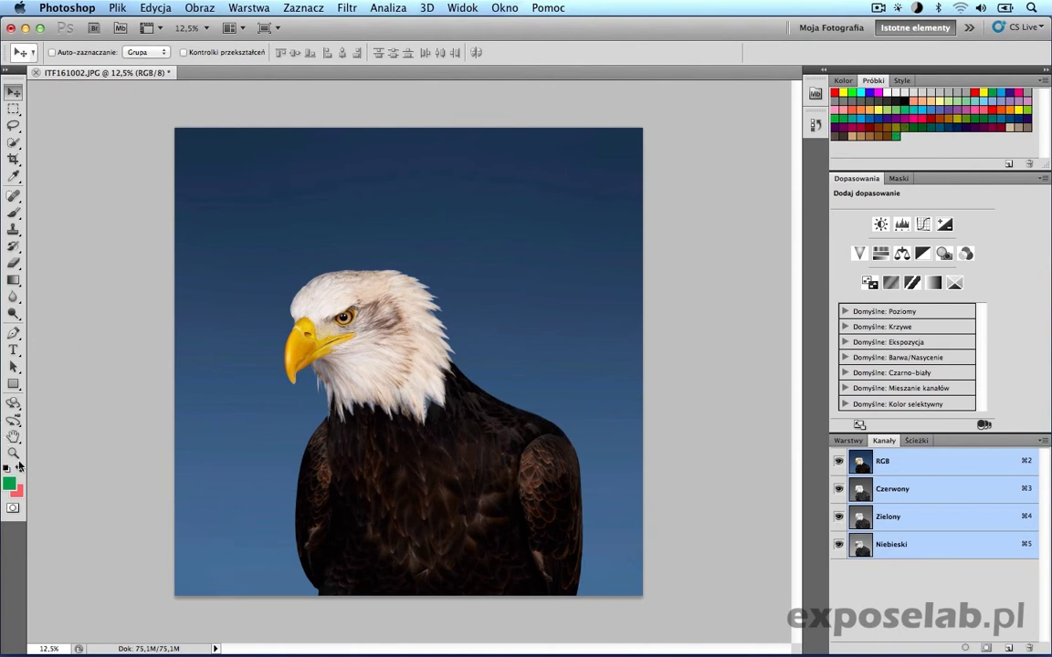